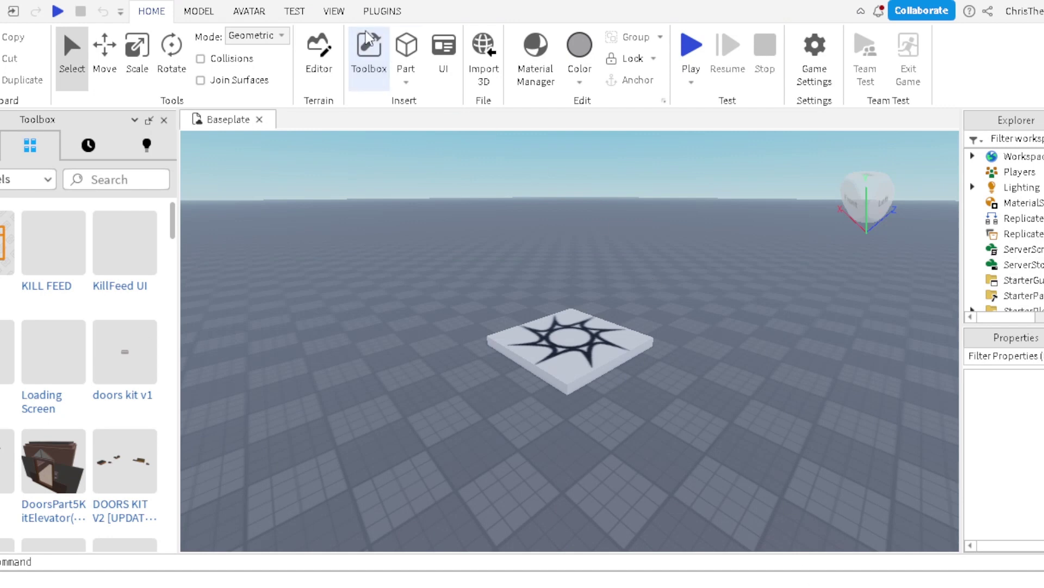
# - Load the player's avatar by username as an R15 character, then place and frame it
pyautogui.click(382, 10)
pyautogui.click(650, 62)
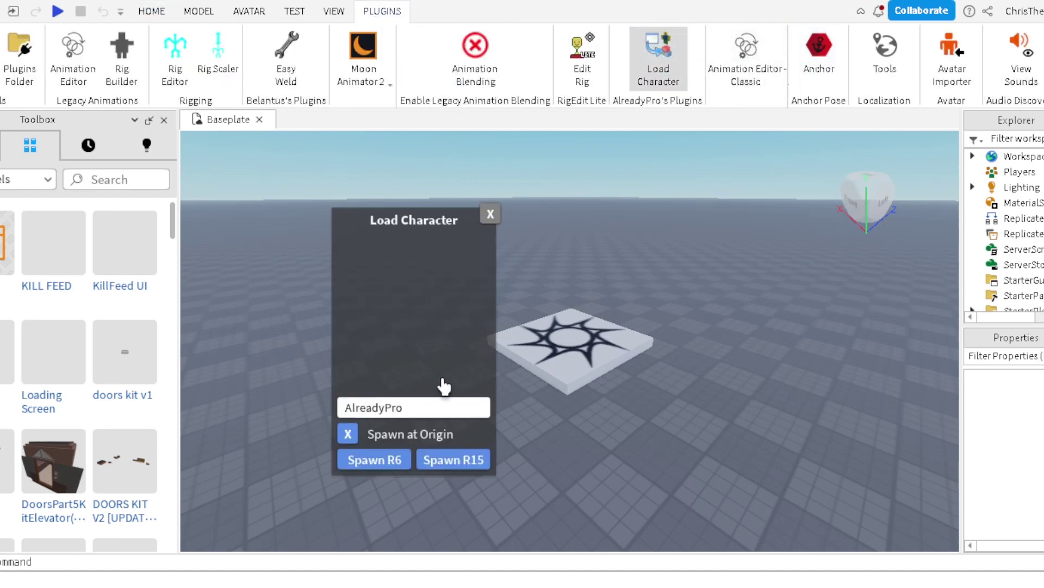
pyautogui.doubleClick(443, 407)
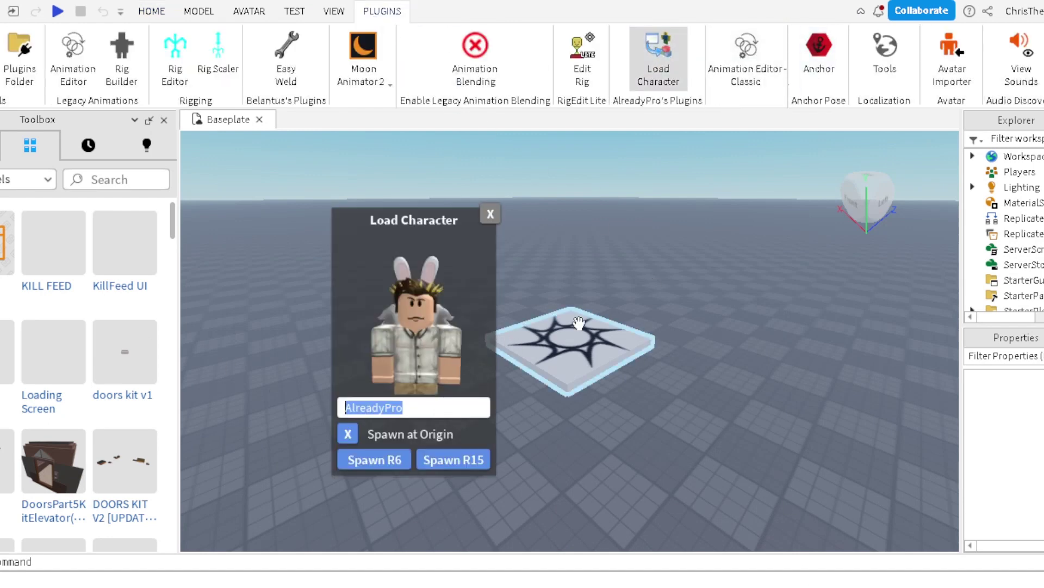
pyautogui.write('ConquerYouYT')
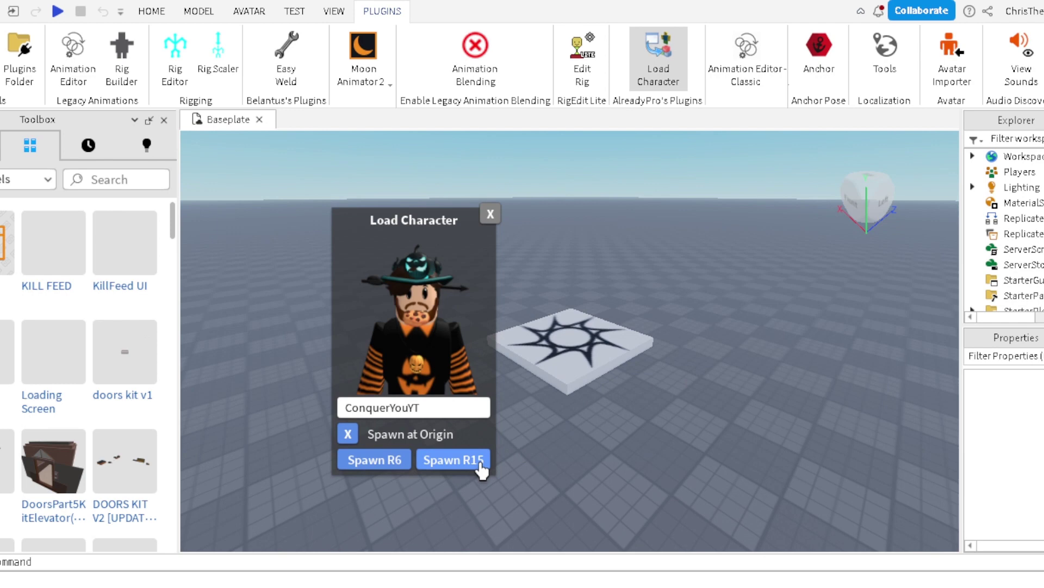
pyautogui.click(490, 213)
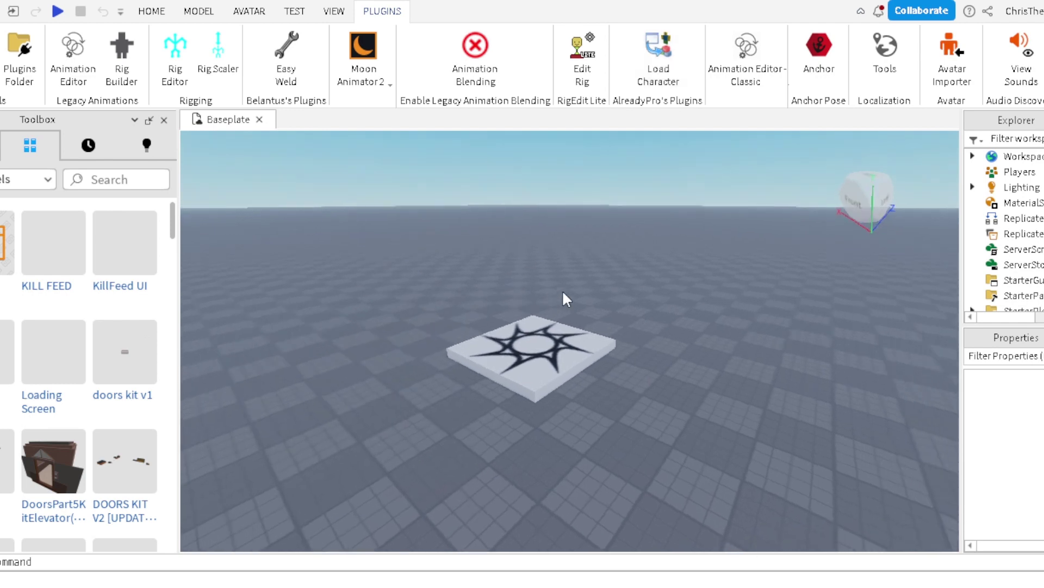
pyautogui.moveTo(490, 318); pyautogui.dragTo(796, 468)
pyautogui.press('f')
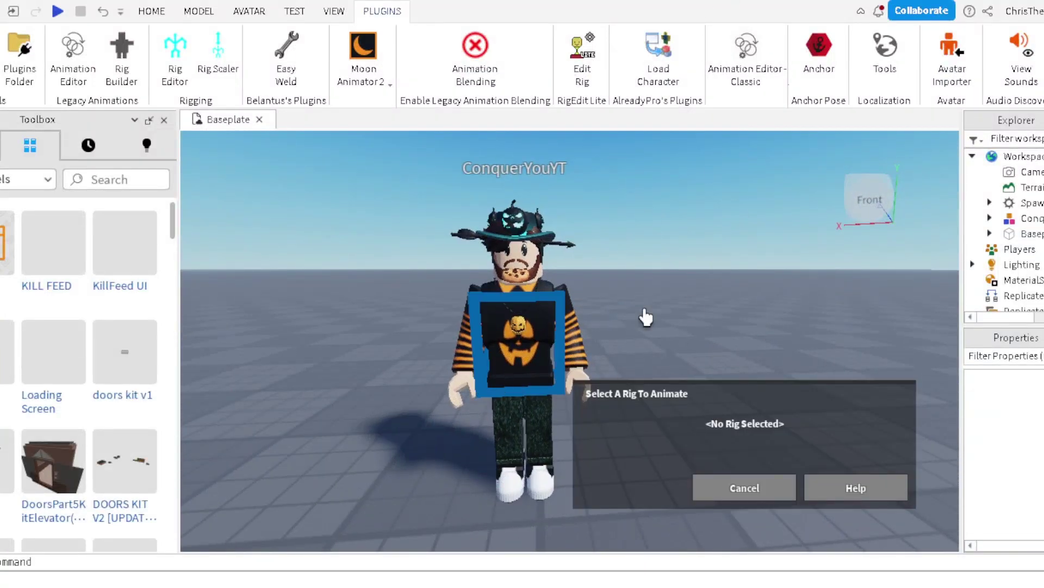
# - Set the character as the Moon Animator rig and select its left arm parts
pyautogui.click(578, 385)
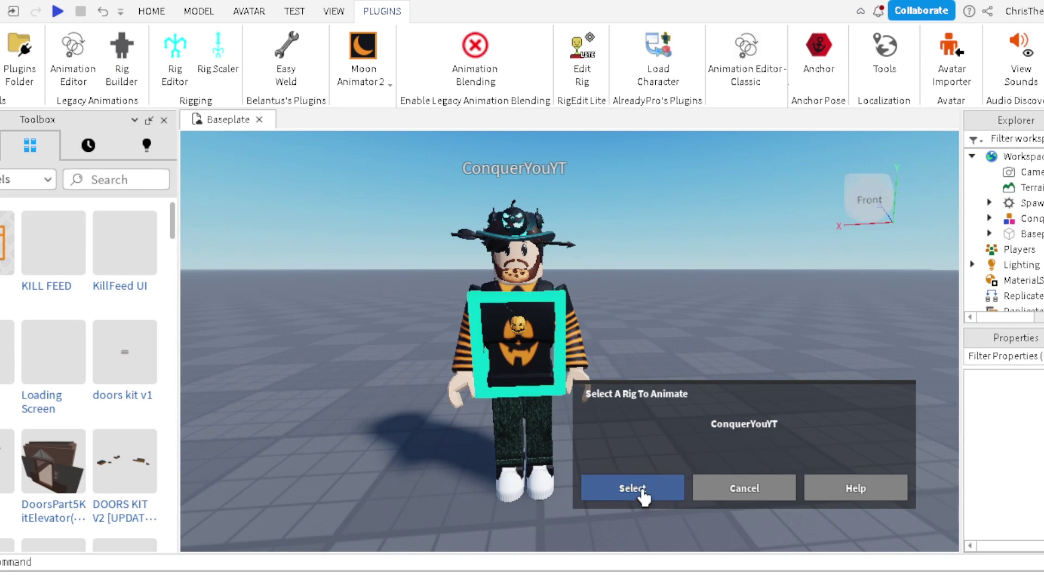
pyautogui.click(642, 490)
pyautogui.click(596, 402)
pyautogui.scroll(-5, 626, 401)
pyautogui.scroll(10, 602, 415)
pyautogui.scroll(-15, 604, 419)
pyautogui.scroll(10, 603, 418)
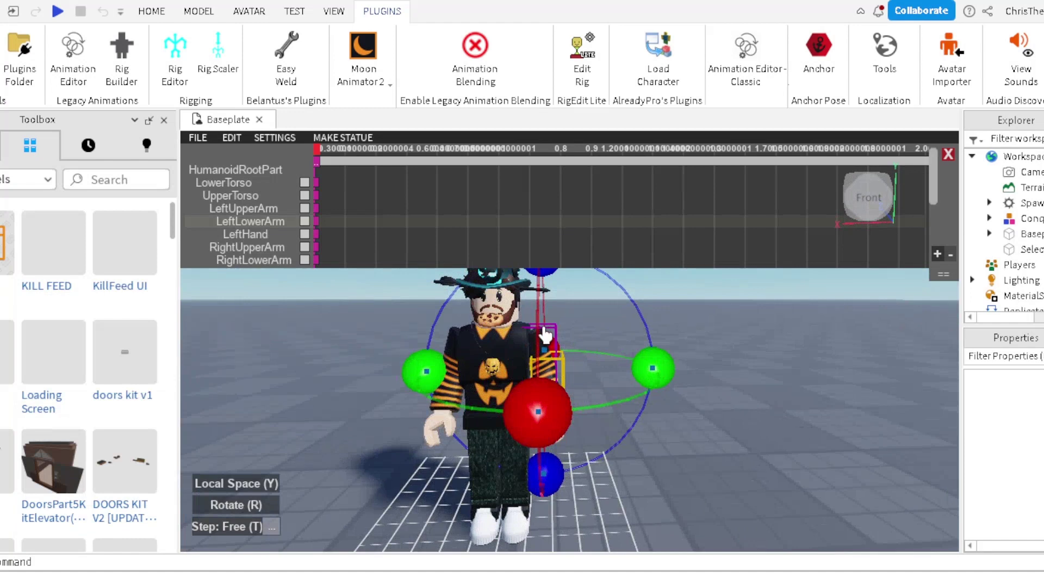
pyautogui.click(554, 343)
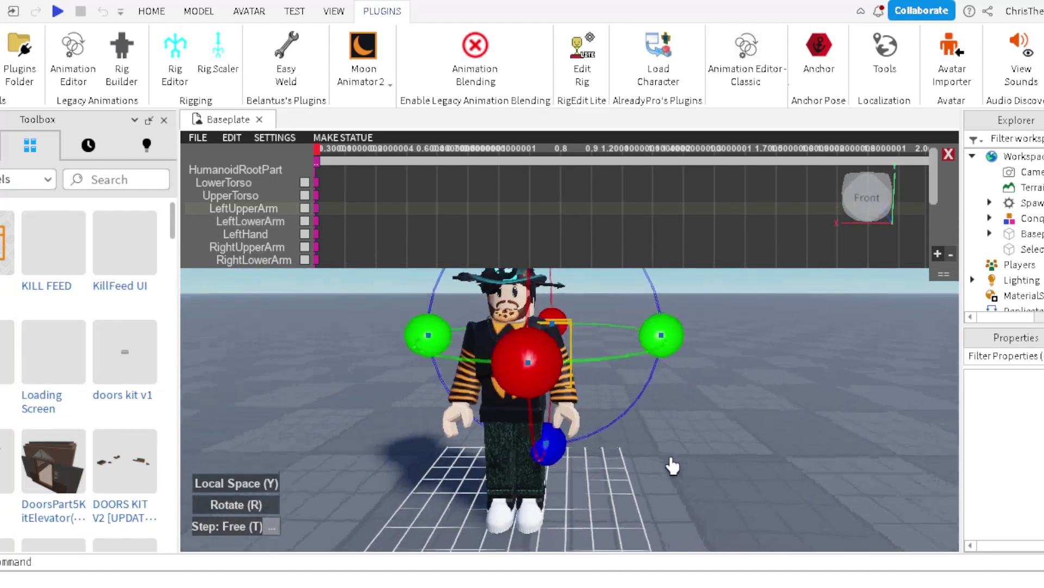
# - Rotate the left upper and lower arm so the arm bends up before the face
pyautogui.moveTo(675, 466); pyautogui.dragTo(629, 446, button='right')
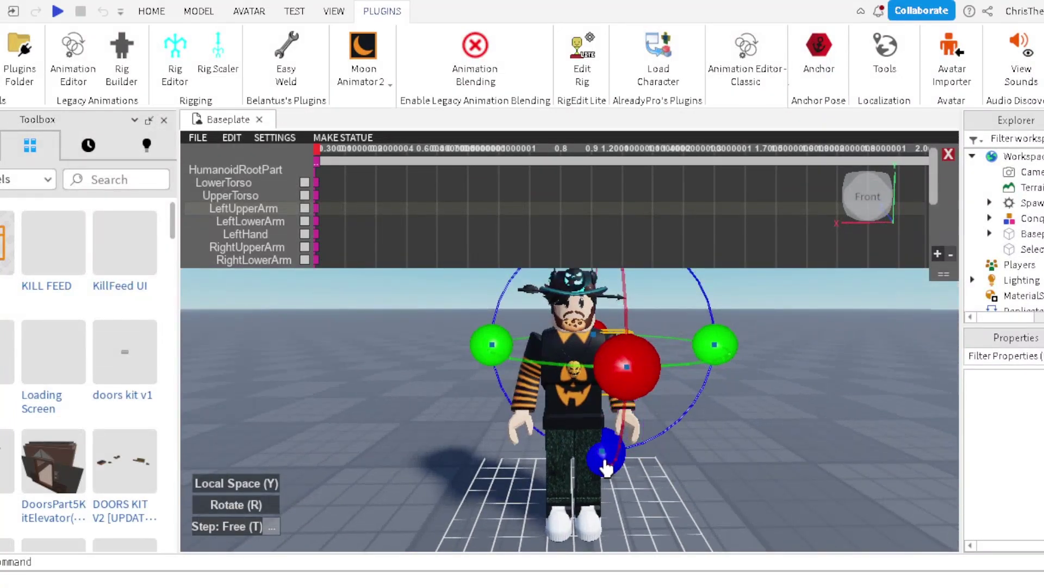
pyautogui.moveTo(609, 467); pyautogui.dragTo(657, 401, button='right')
pyautogui.moveTo(524, 292); pyautogui.dragTo(556, 306)
pyautogui.moveTo(556, 306); pyautogui.dragTo(415, 457, button='right')
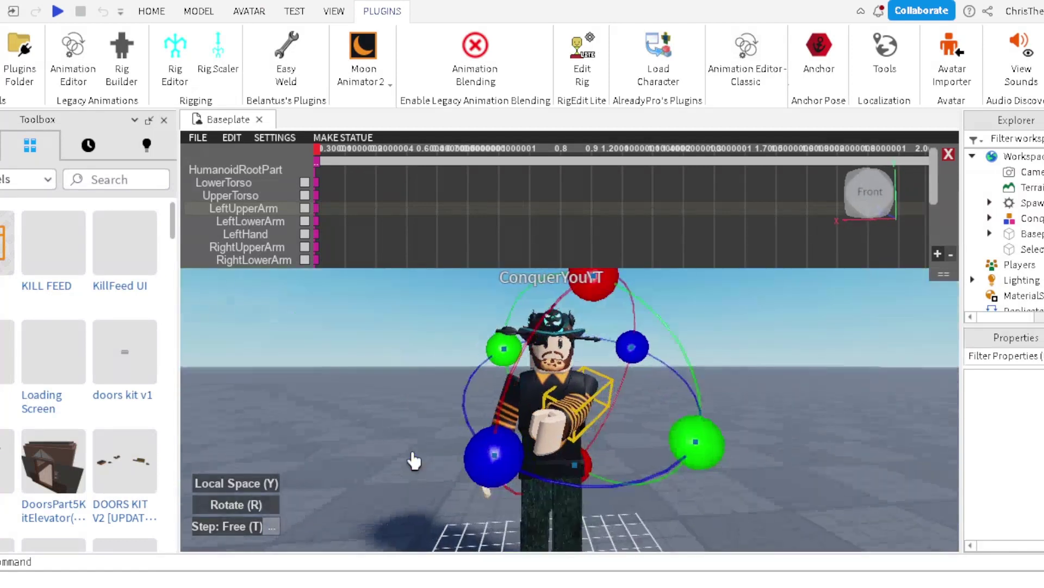
pyautogui.moveTo(483, 460); pyautogui.dragTo(532, 478)
pyautogui.moveTo(532, 478); pyautogui.dragTo(680, 426, button='right')
pyautogui.scroll(-5, 707, 424)
pyautogui.click(775, 421)
pyautogui.moveTo(776, 422); pyautogui.dragTo(669, 466, button='right')
pyautogui.click(585, 359)
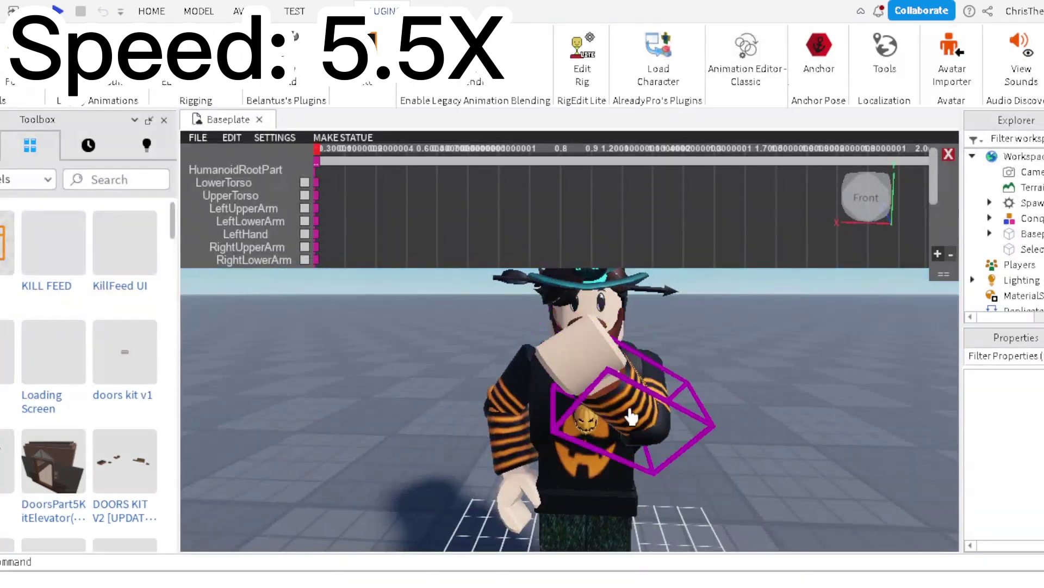
pyautogui.scroll(3, 781, 508)
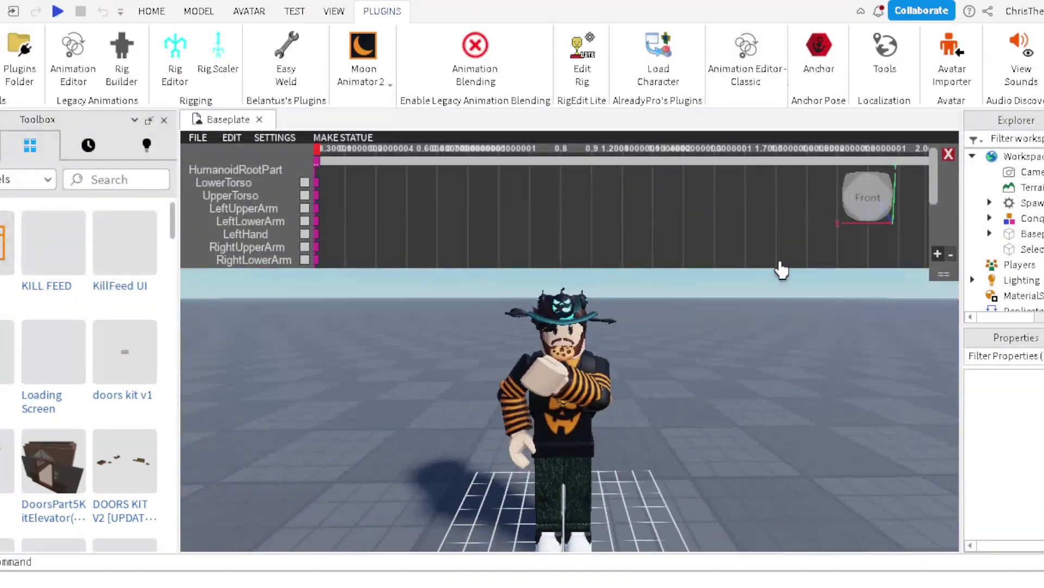
pyautogui.click(152, 11)
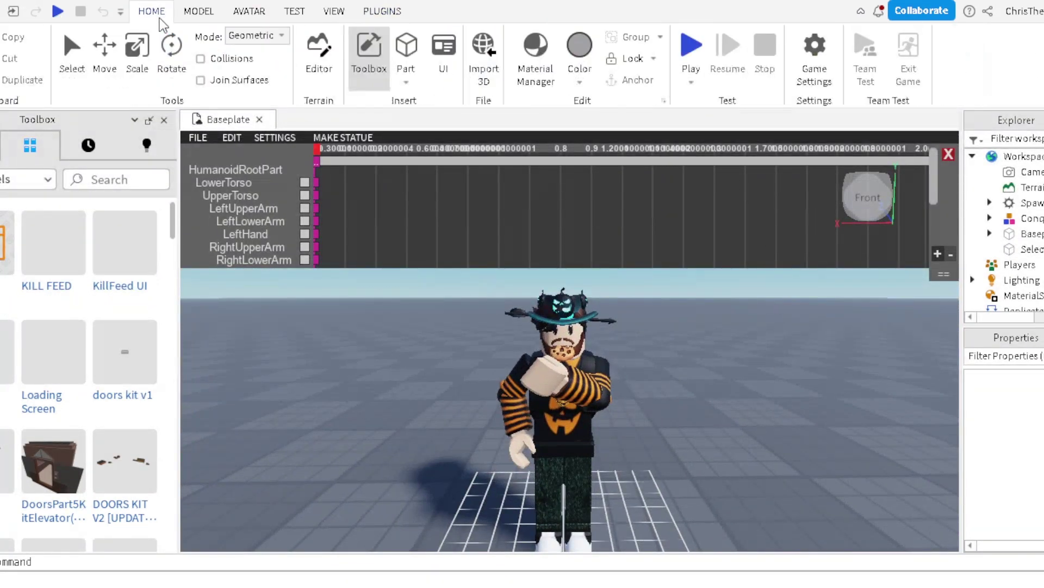
# - Anchor the avatar, close the animation editor without saving, and reselect the avatar
pyautogui.click(1031, 218)
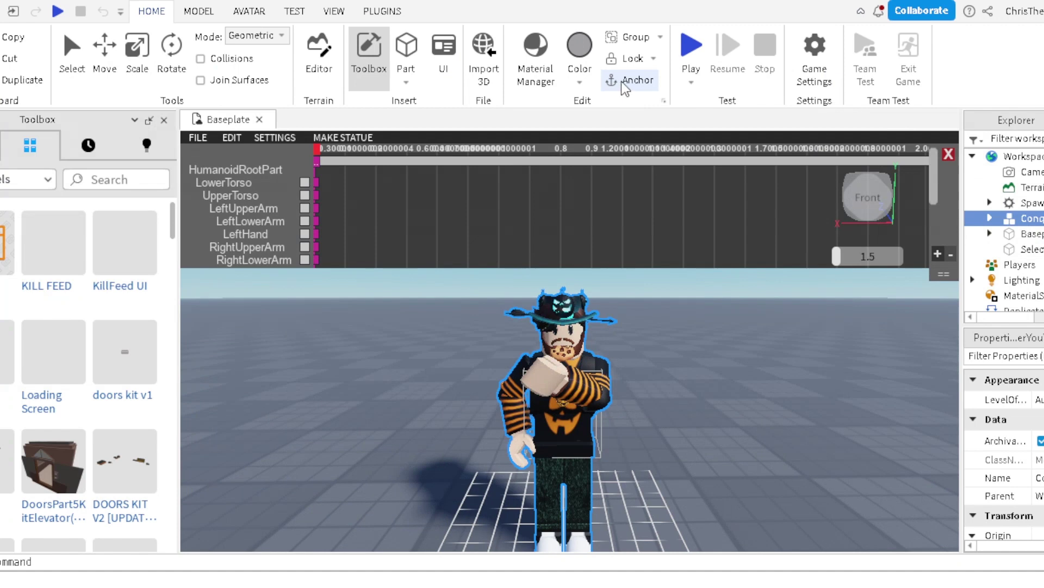
pyautogui.click(949, 154)
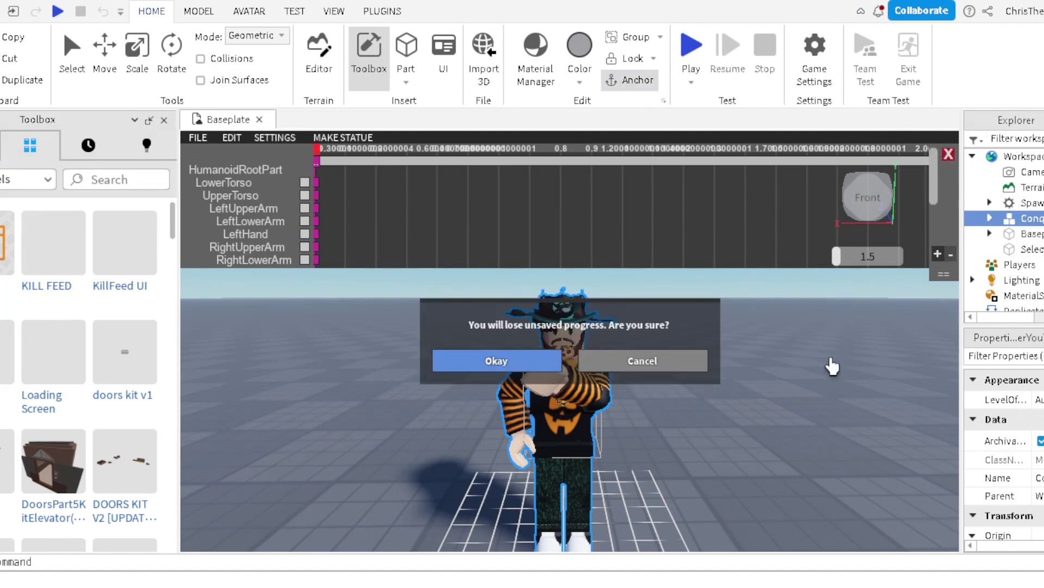
pyautogui.click(491, 361)
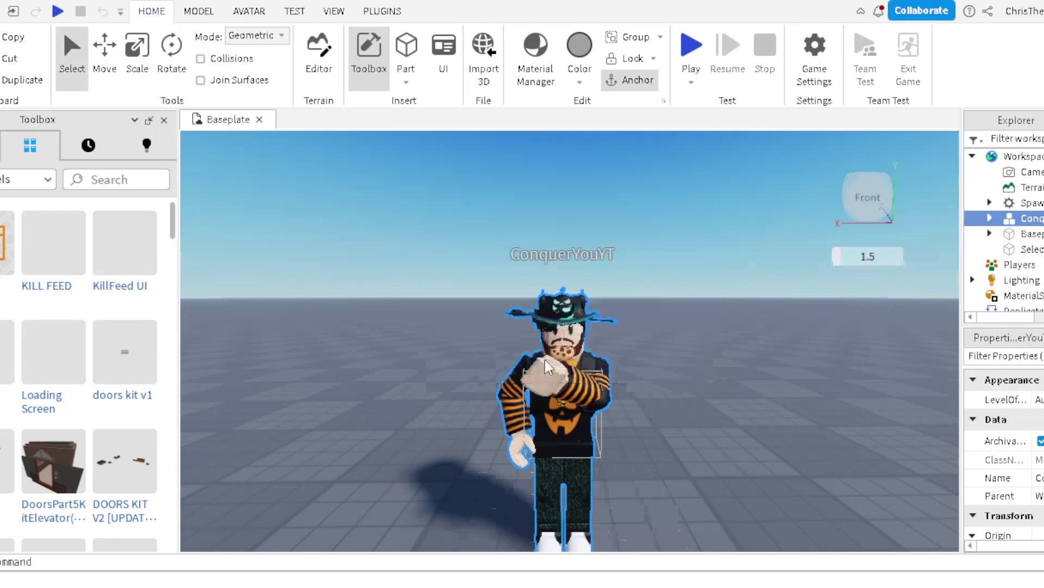
pyautogui.click(540, 386)
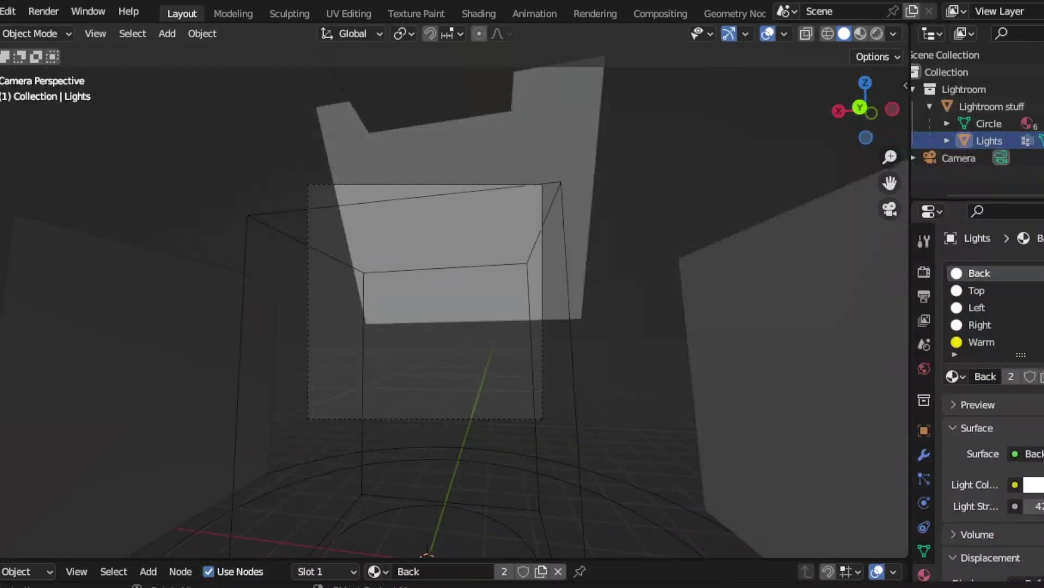
pyautogui.rightClick(628, 319)
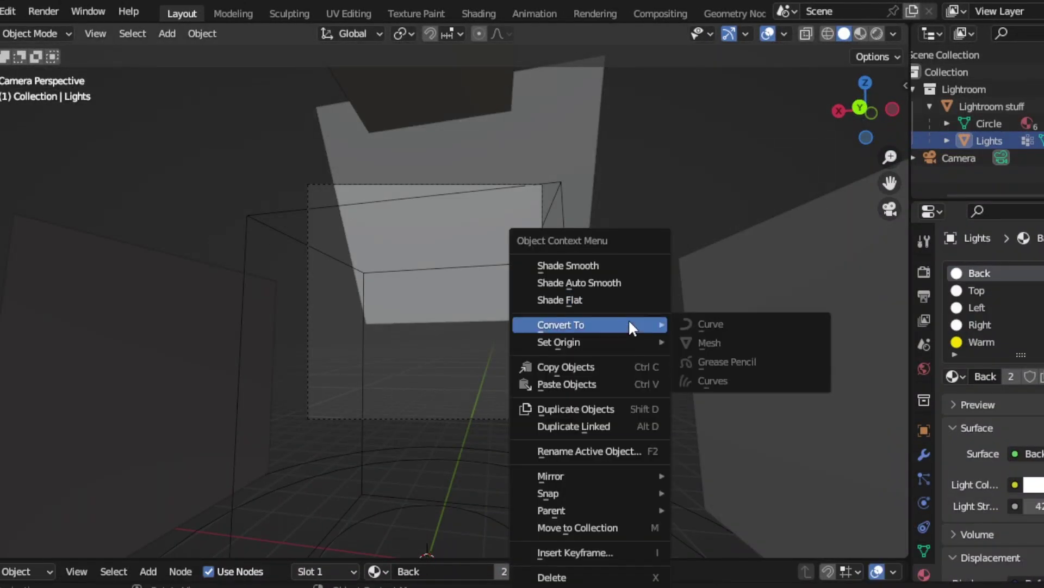
pyautogui.click(2, 11)
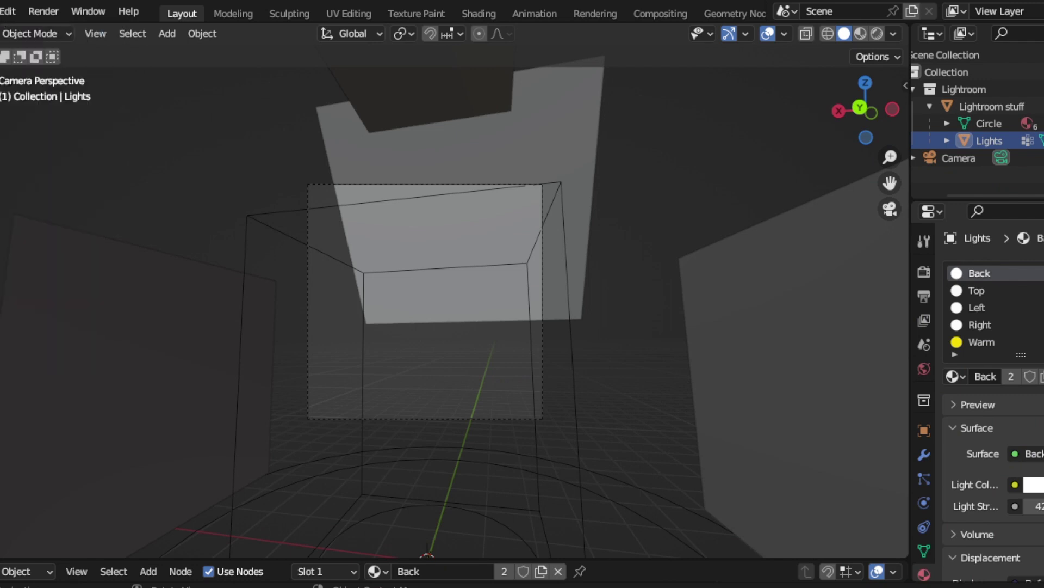
pyautogui.click(1, 10)
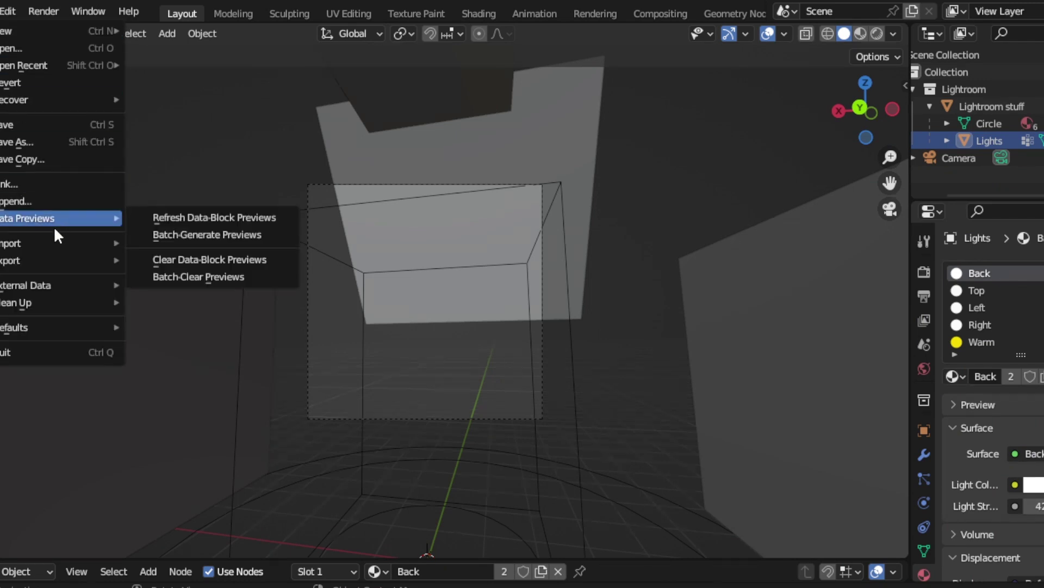
pyautogui.moveTo(30, 241)
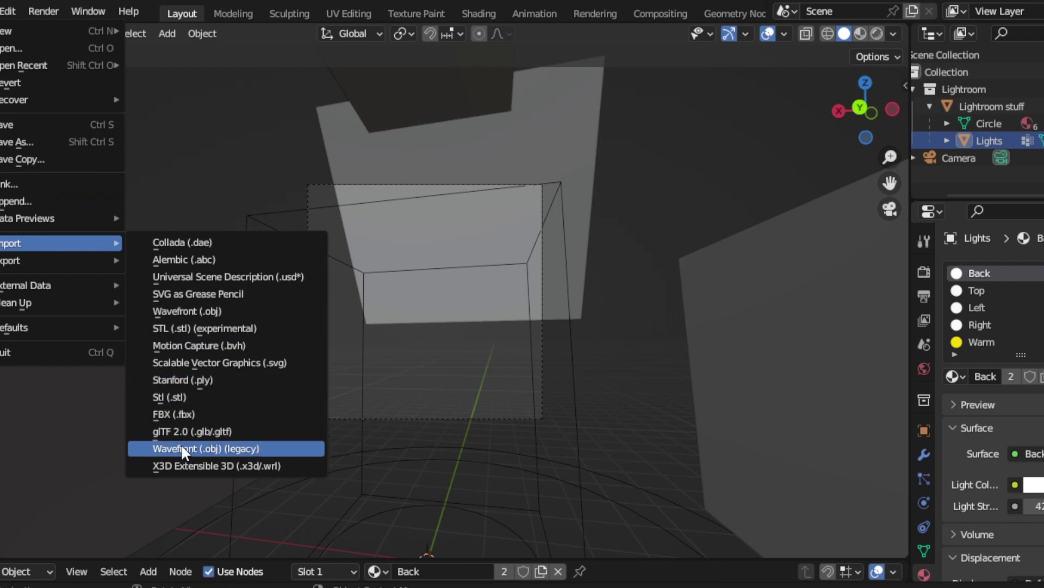
pyautogui.click(200, 450)
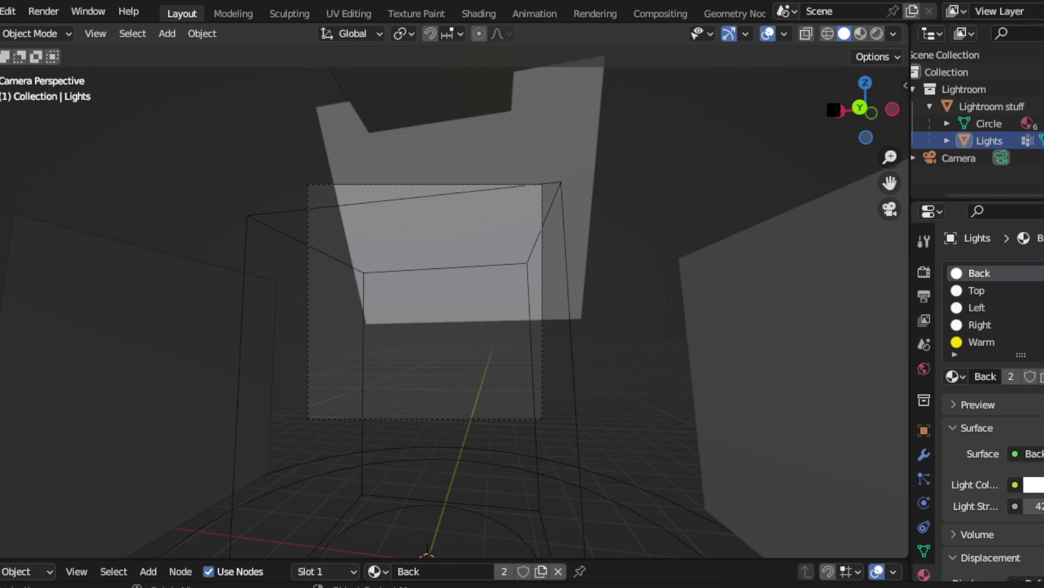
# - Move the avatar with G into the centre of the lit box
pyautogui.moveTo(837, 106); pyautogui.dragTo(816, 117)
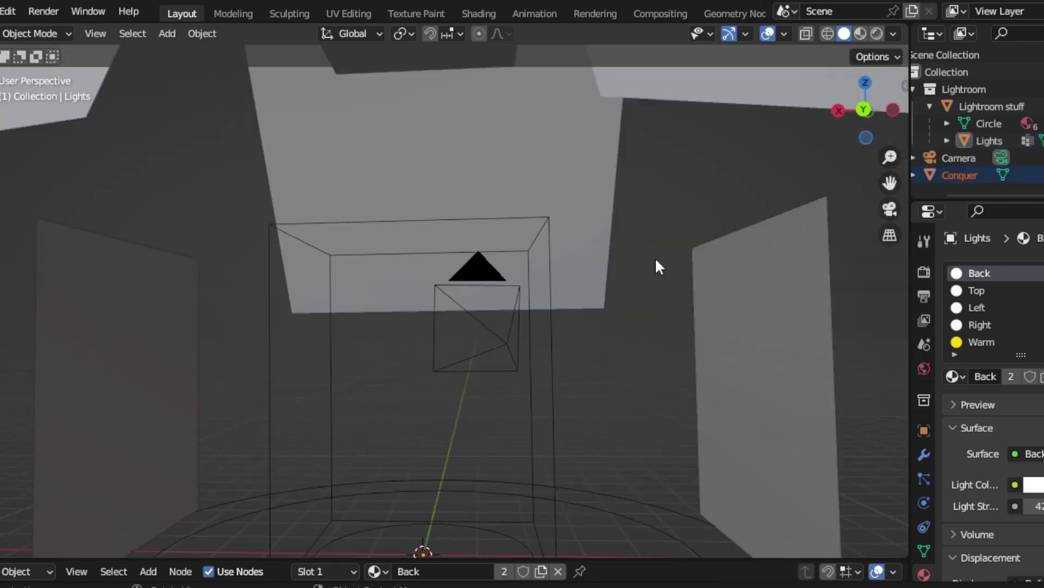
pyautogui.scroll(-6, 657, 256)
pyautogui.hotkey('shift', 'space')
pyautogui.press('g')
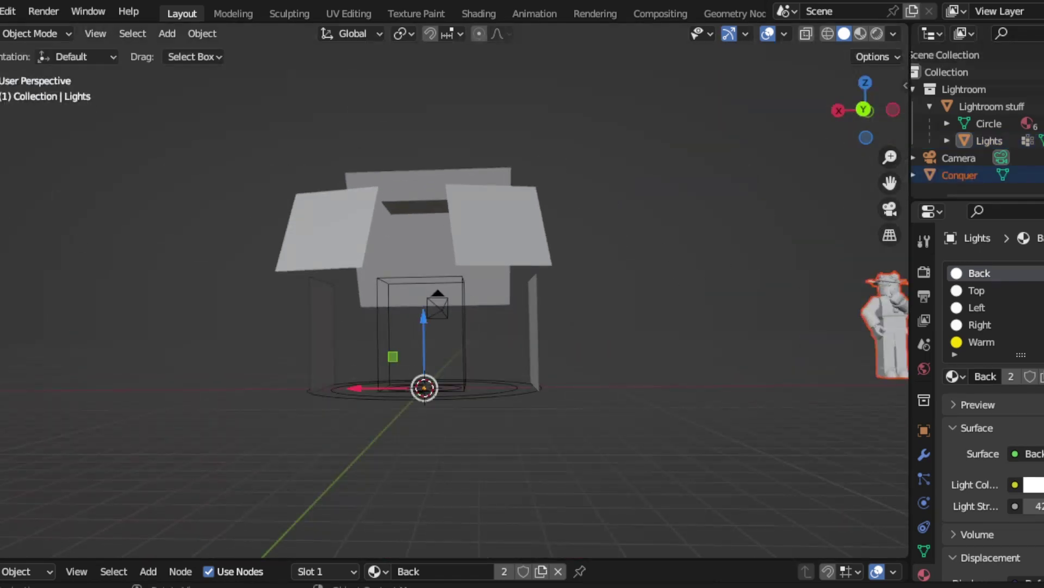
pyautogui.moveTo(372, 386); pyautogui.dragTo(859, 378)
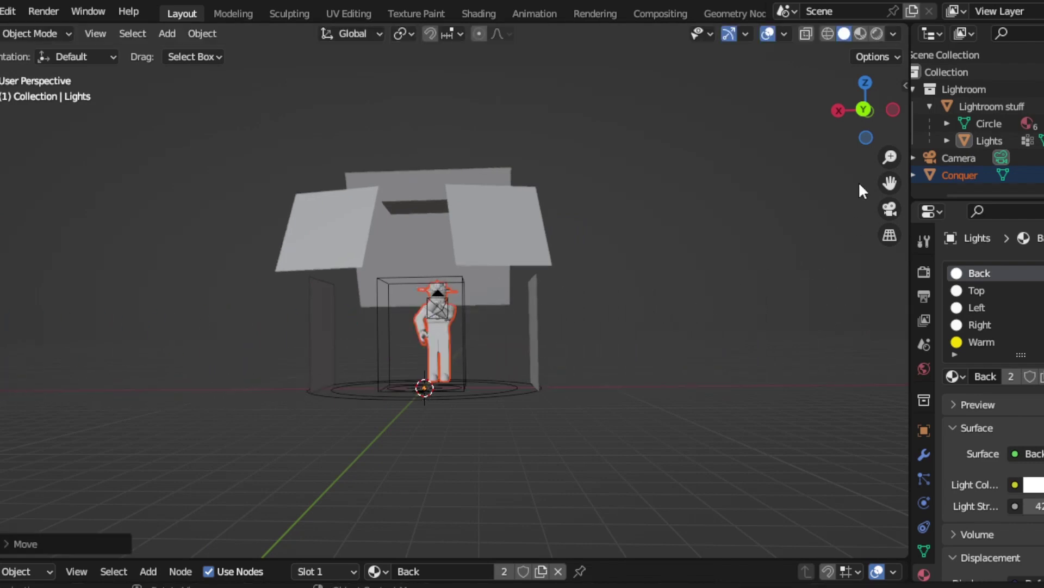
pyautogui.moveTo(841, 111); pyautogui.dragTo(235, 214)
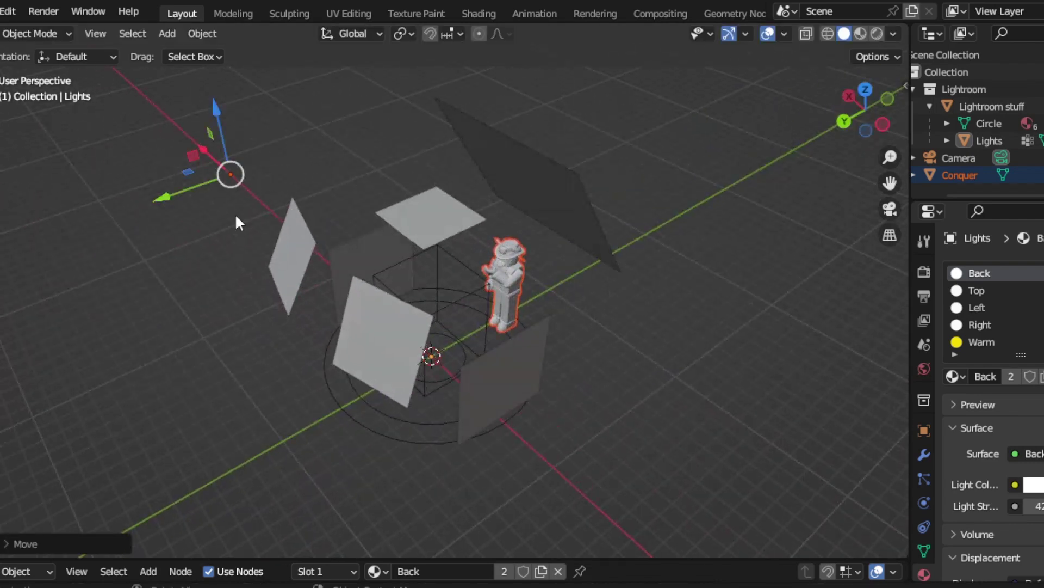
pyautogui.moveTo(161, 196)
pyautogui.mouseDown()
pyautogui.moveTo(84, 207)
pyautogui.moveTo(147, 181)
pyautogui.mouseUp()
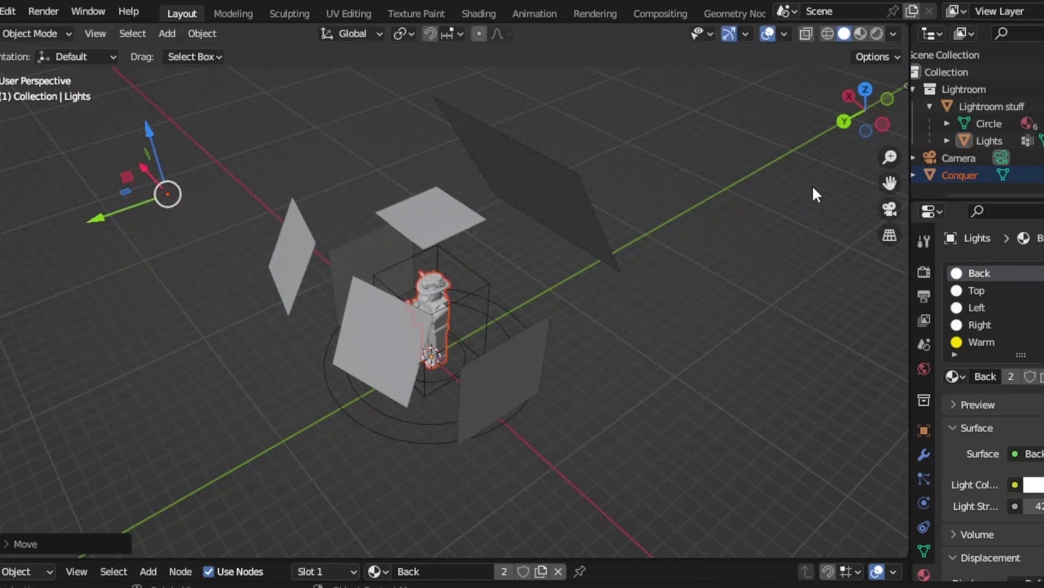
pyautogui.moveTo(846, 121); pyautogui.dragTo(822, 133)
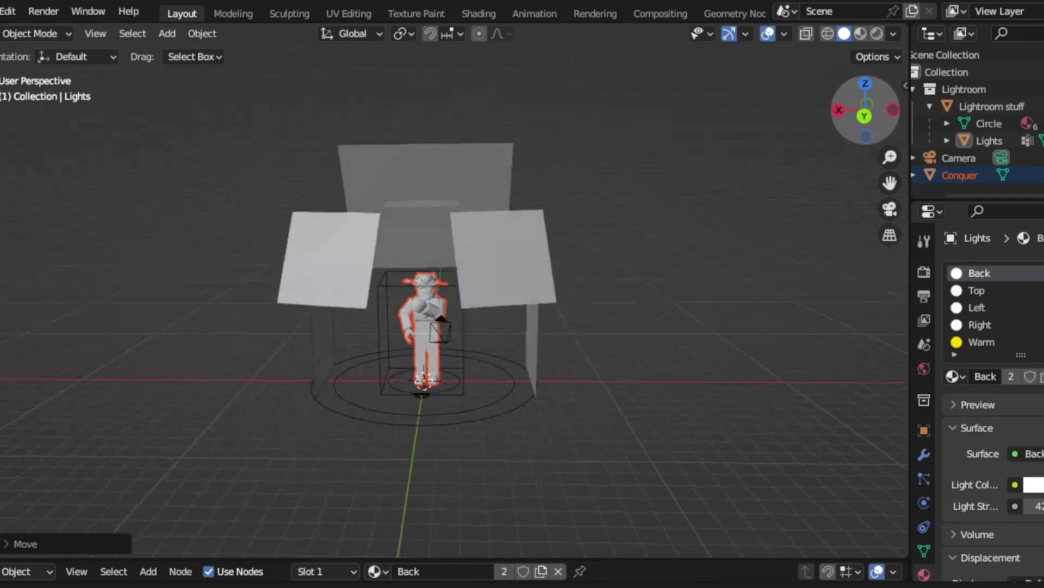
# - In camera view, walk the camera forward and back until the avatar is centred
pyautogui.click(890, 208)
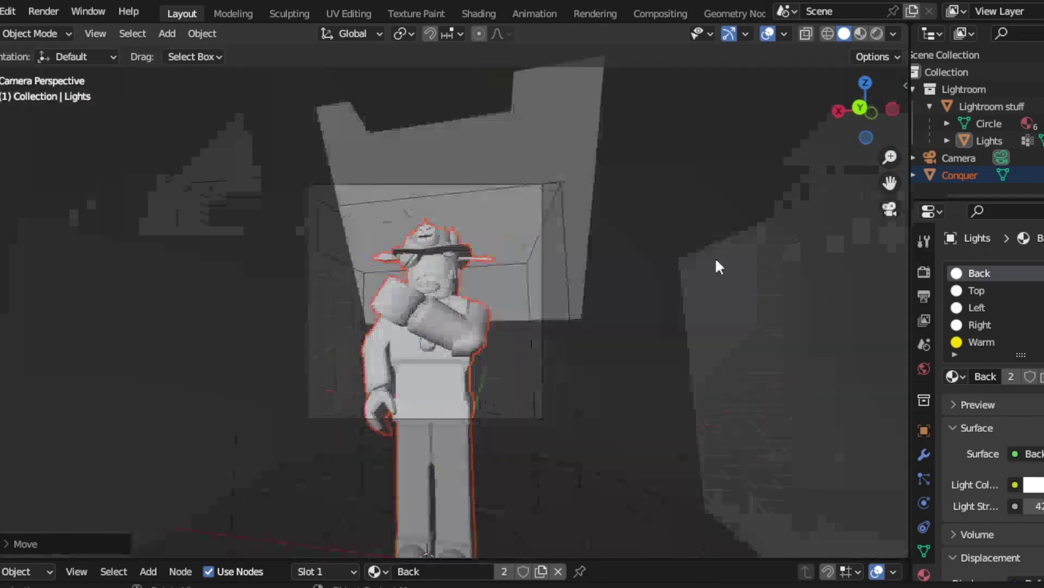
pyautogui.click(95, 33)
pyautogui.moveTo(185, 266)
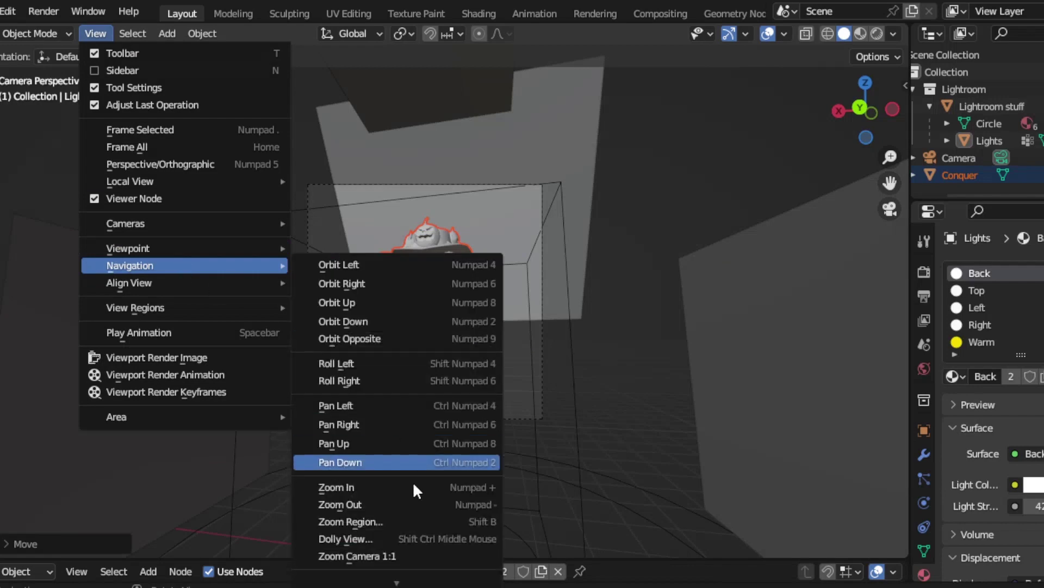
pyautogui.click(381, 575)
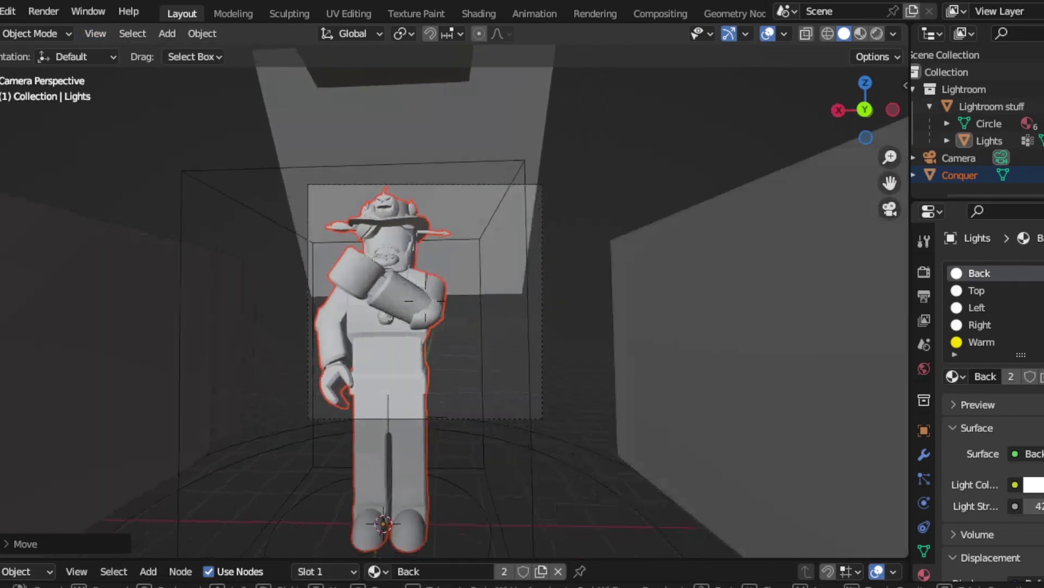
pyautogui.press('w')
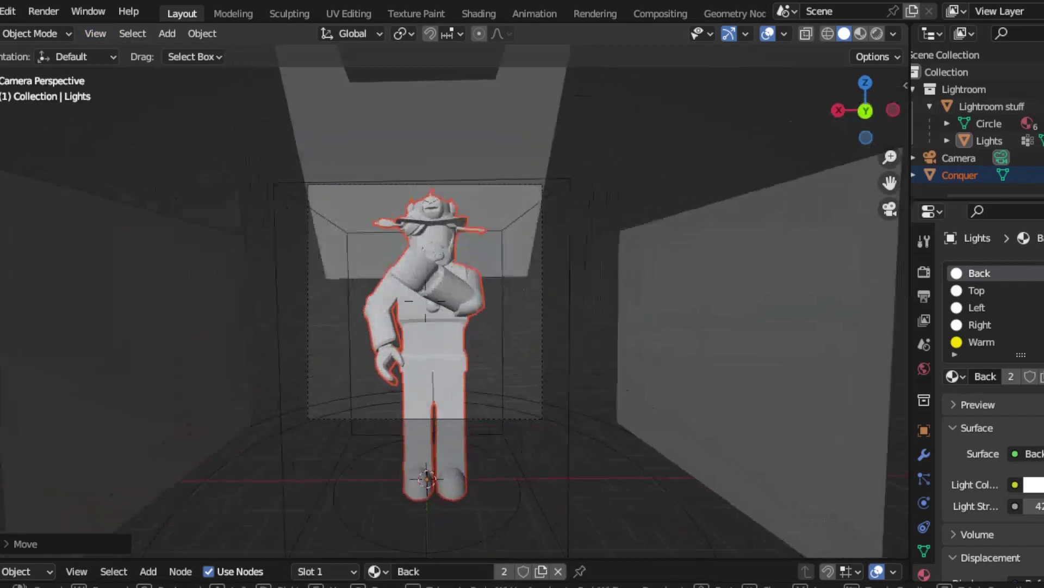
pyautogui.press('w')
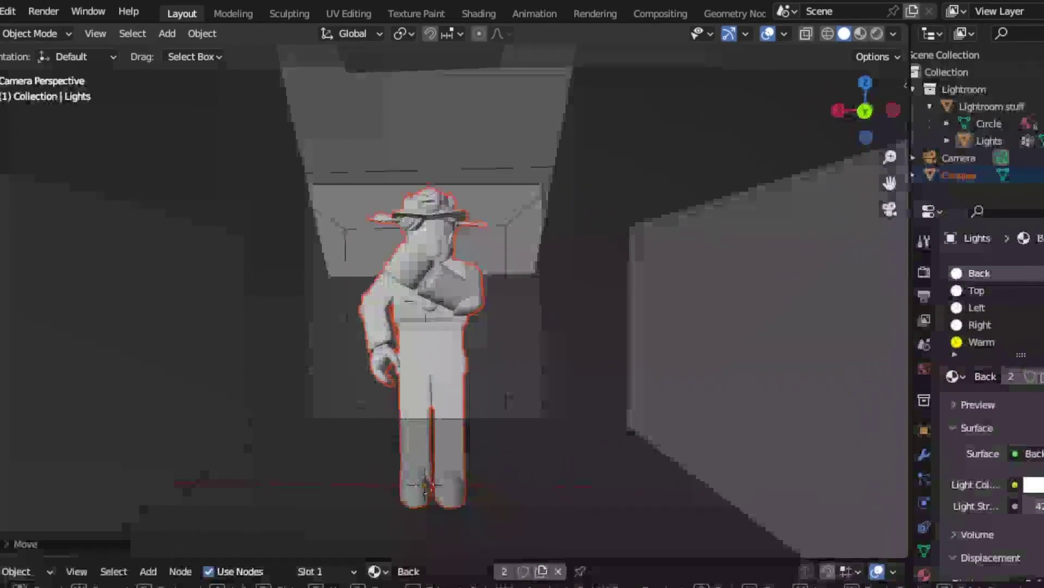
pyautogui.press('w')
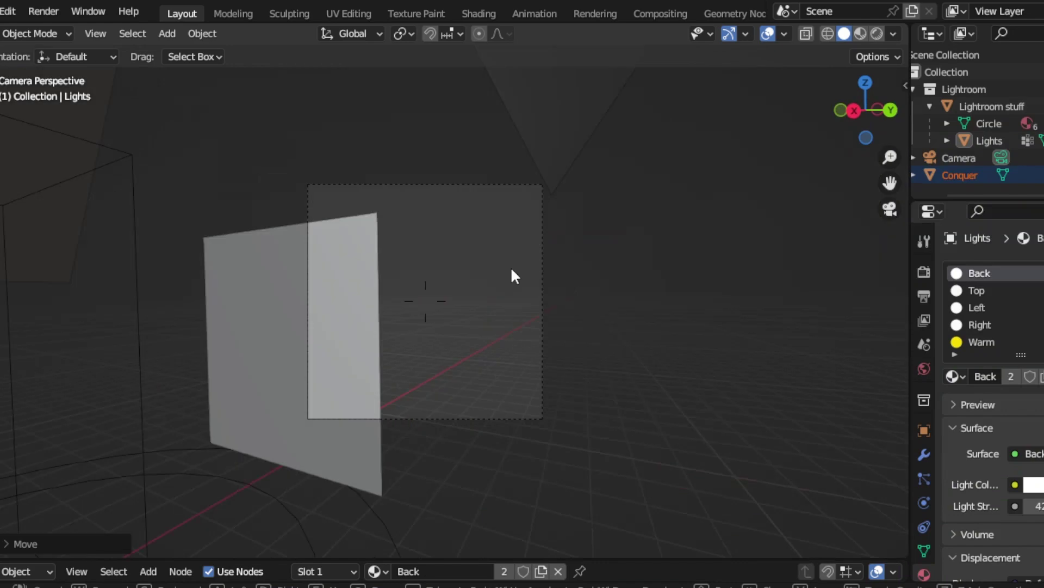
pyautogui.press('s')
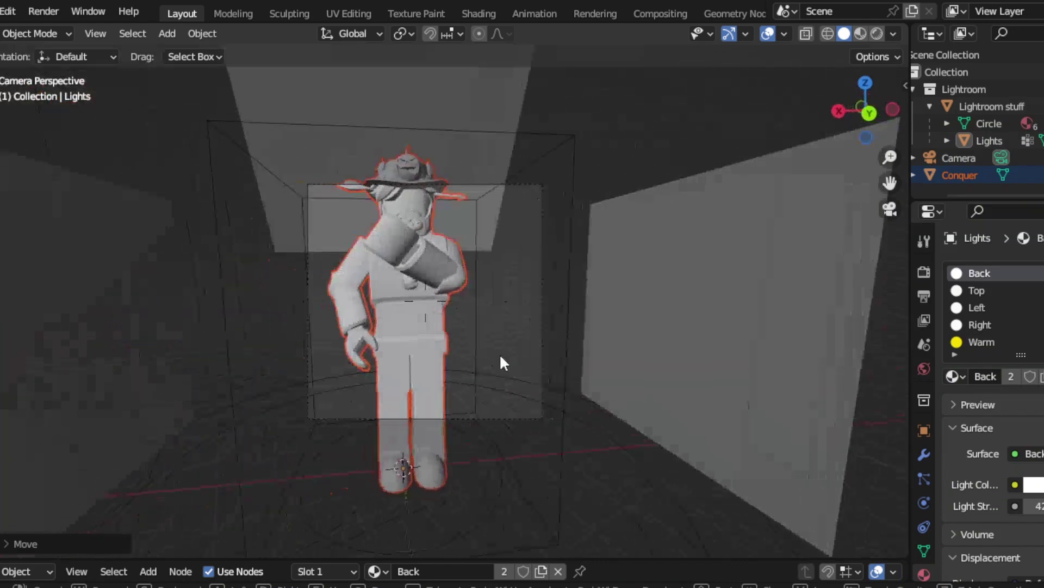
pyautogui.press('s')
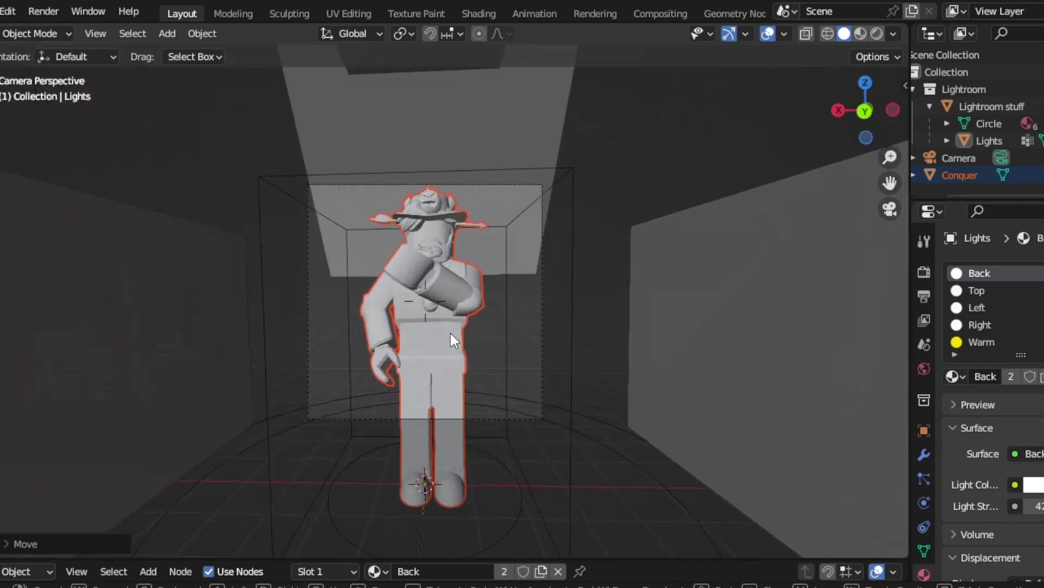
pyautogui.press('w')
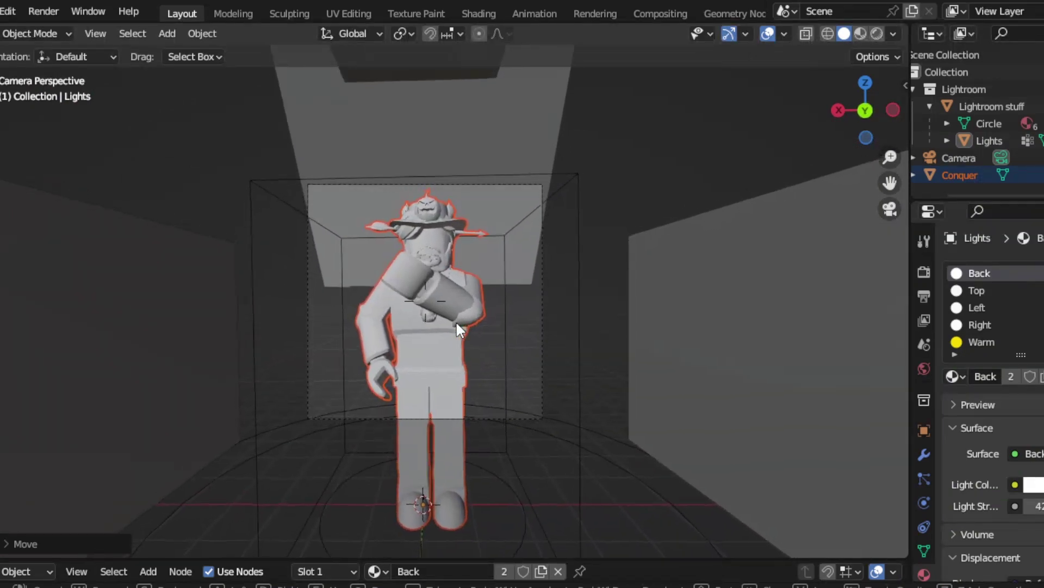
pyautogui.click(456, 321)
pyautogui.click(44, 11)
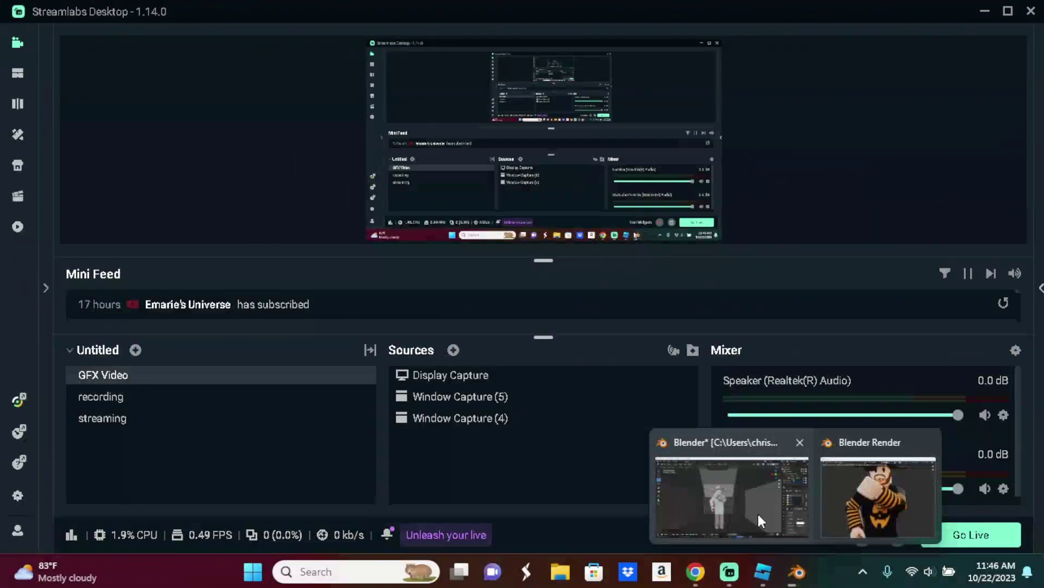
# - Switch from the recorder back to the Blender window
pyautogui.click(762, 505)
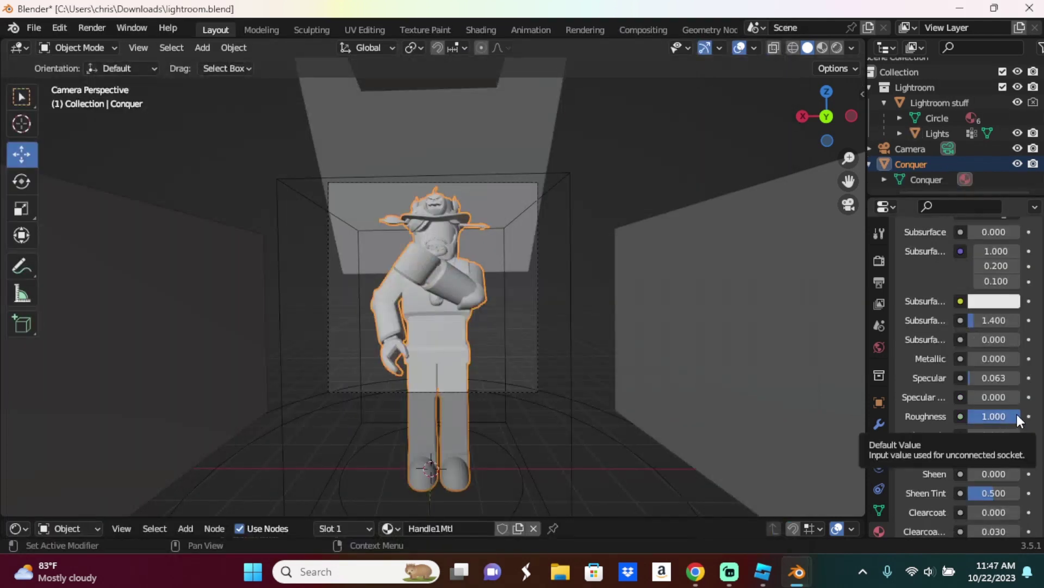
# - Set the Handle1Mtl material's Roughness to 0.000 and Metallic to 0.35
pyautogui.moveTo(1020, 414); pyautogui.dragTo(968, 414)
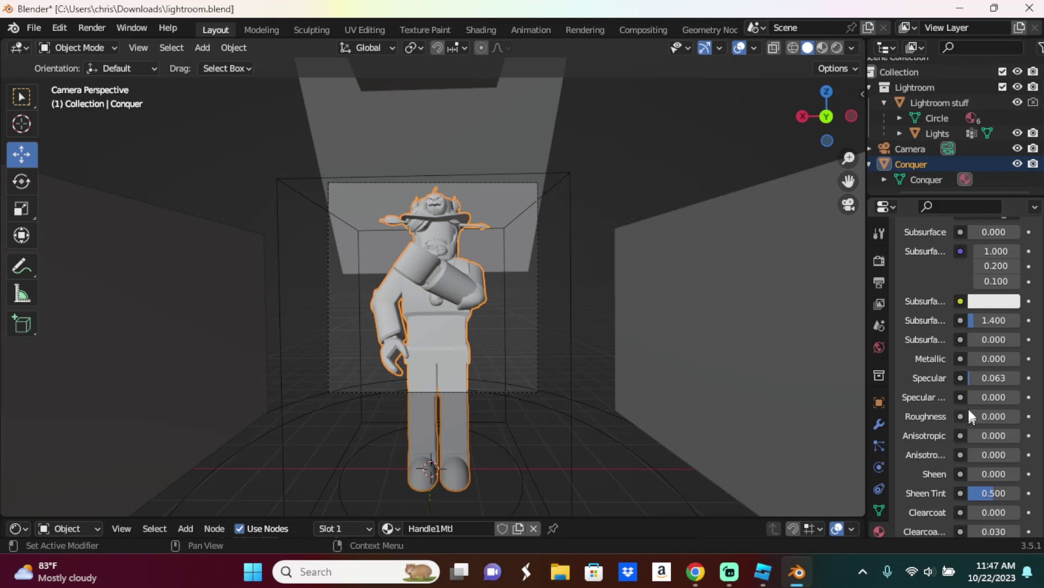
pyautogui.click(970, 362)
pyautogui.write('0.35')
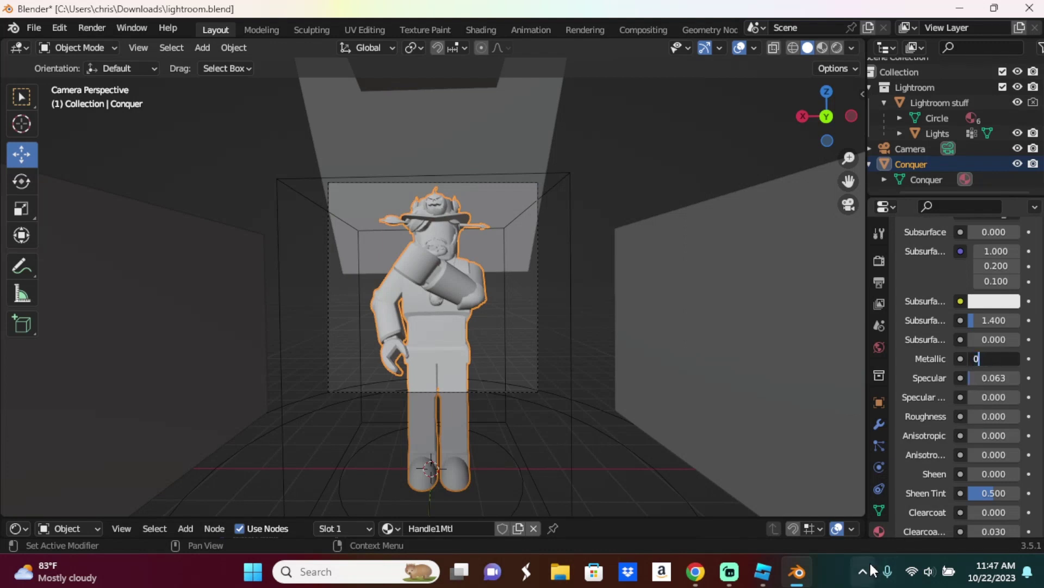
pyautogui.press('Return')
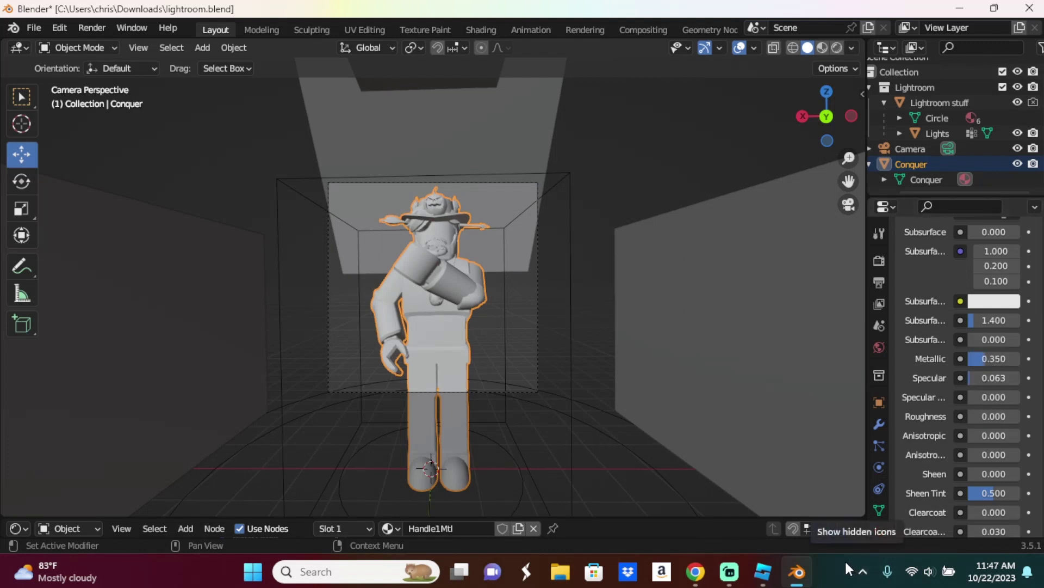
pyautogui.click(91, 29)
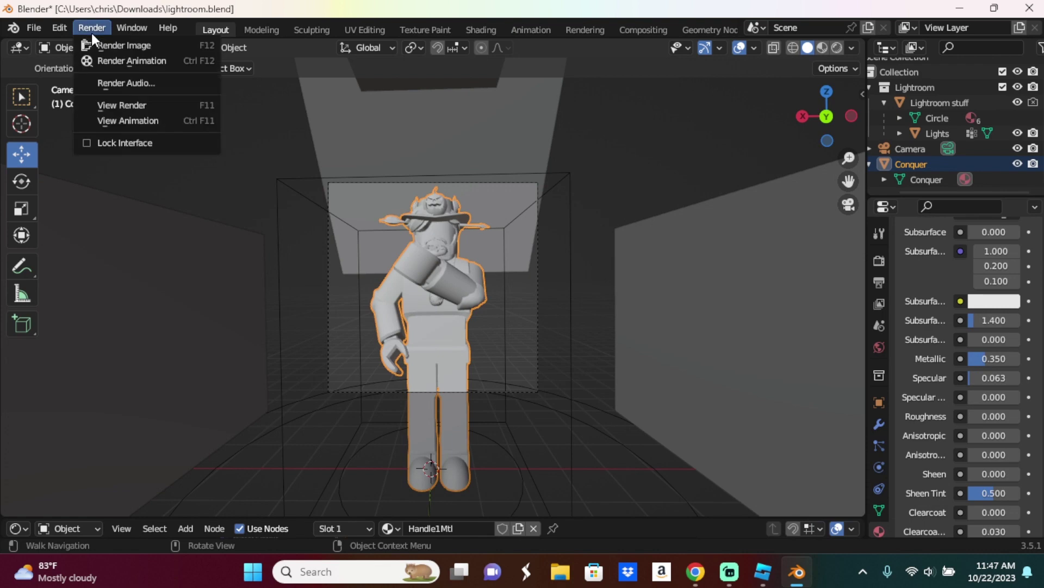
pyautogui.click(121, 43)
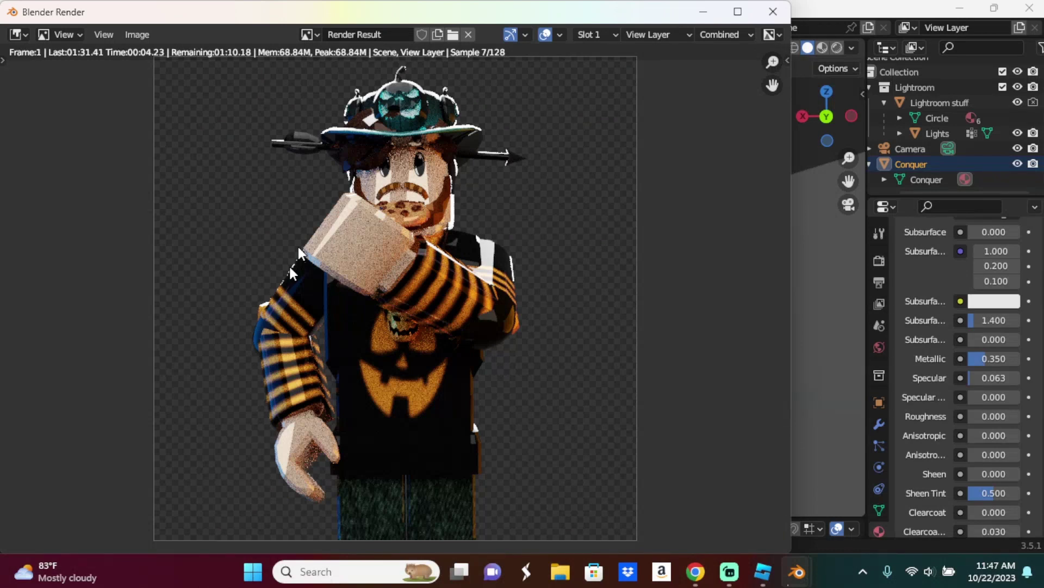
pyautogui.press('Escape')
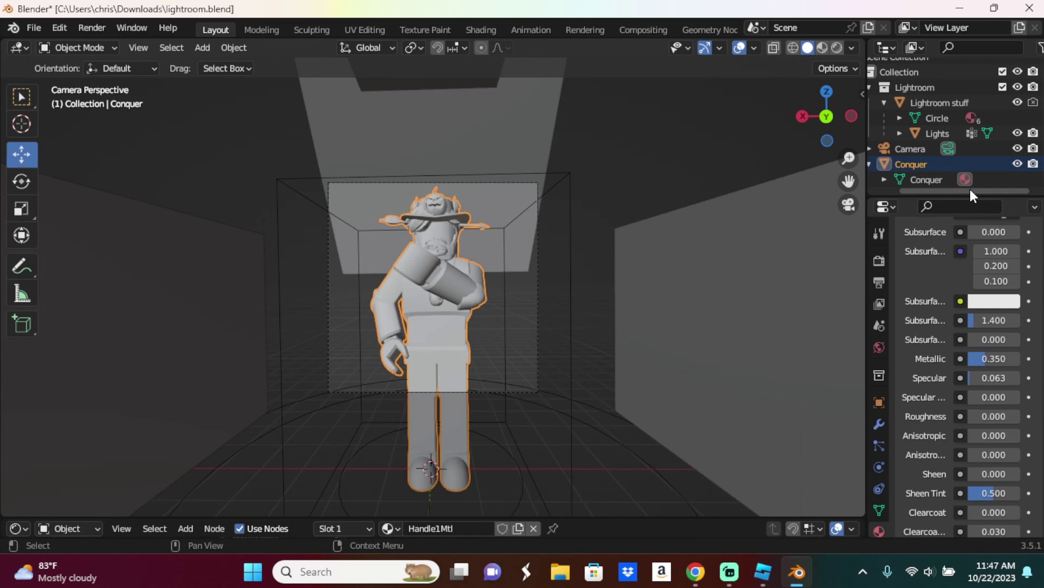
# - On the Lights object, change the Warm material's emission colour to white
pyautogui.click(939, 135)
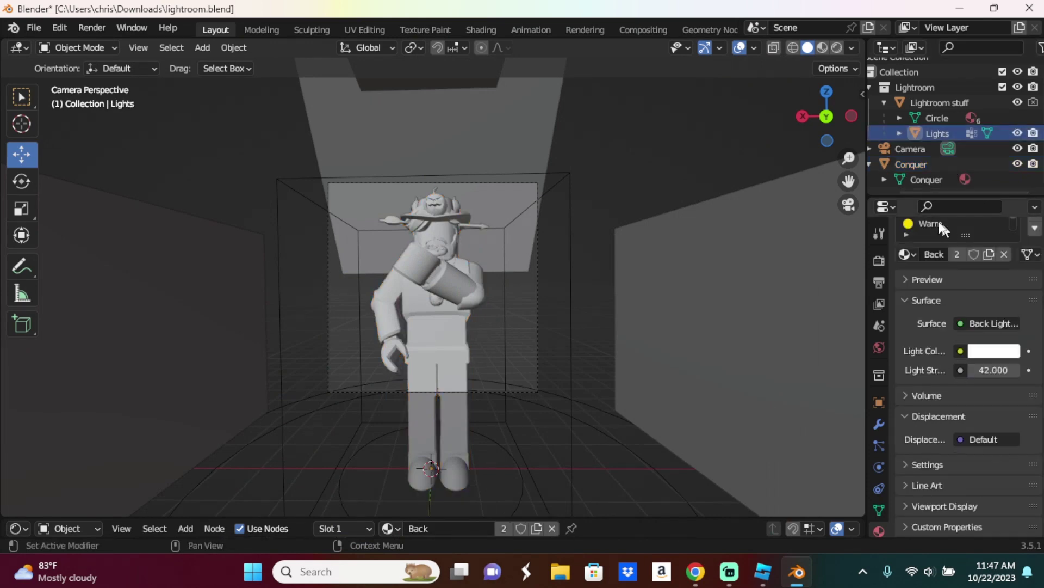
pyautogui.scroll(4, 945, 238)
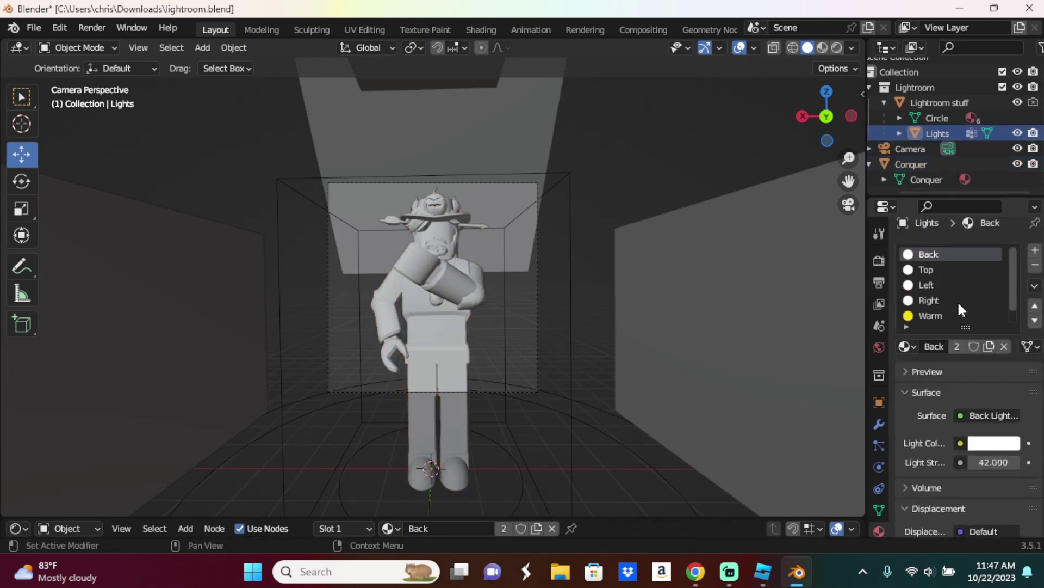
pyautogui.scroll(-1, 958, 300)
pyautogui.click(953, 302)
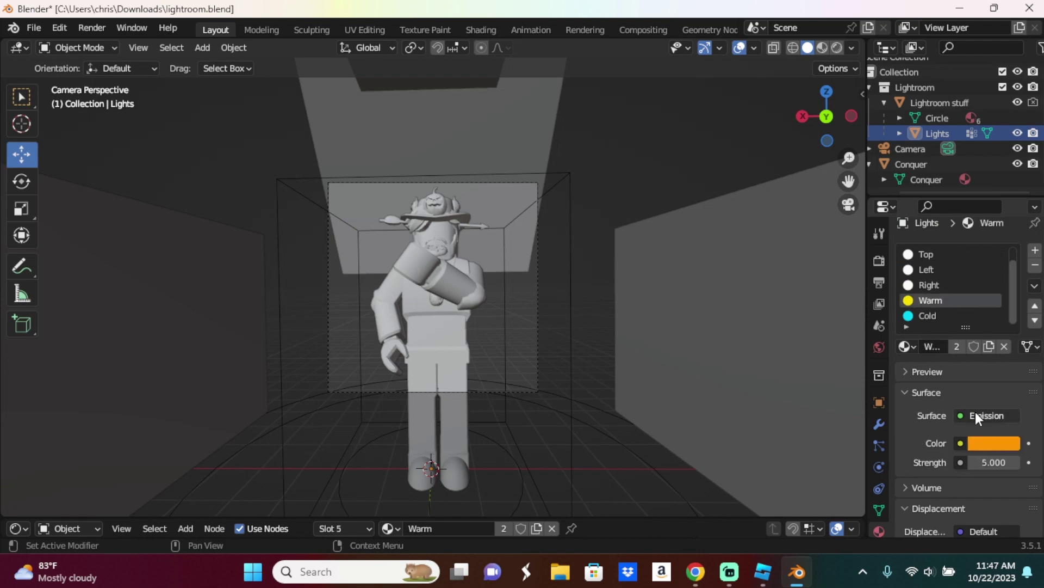
pyautogui.click(989, 444)
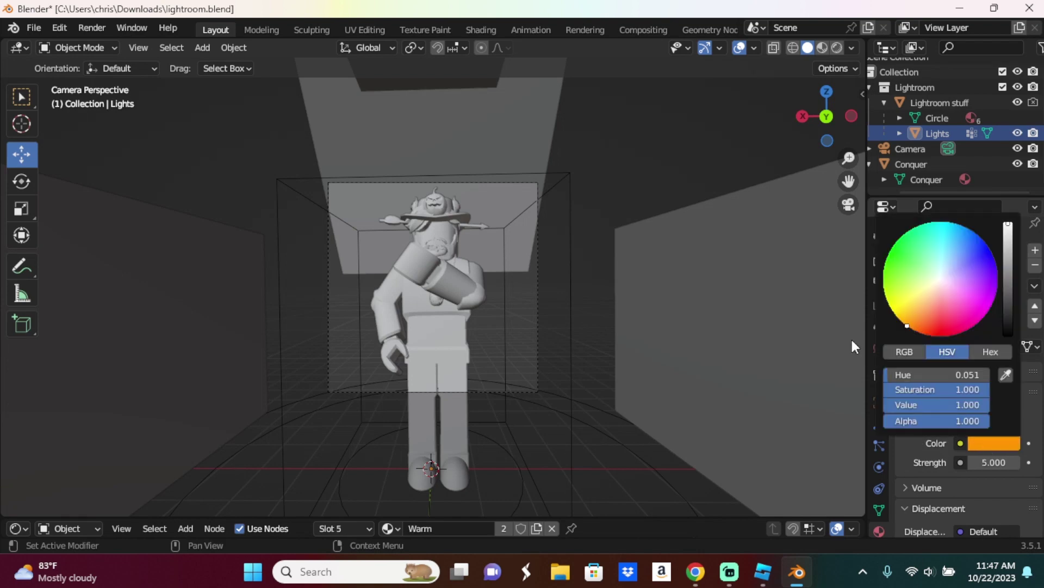
pyautogui.click(944, 277)
# - Change the Cold light material's emission colour from blue to white
pyautogui.click(944, 315)
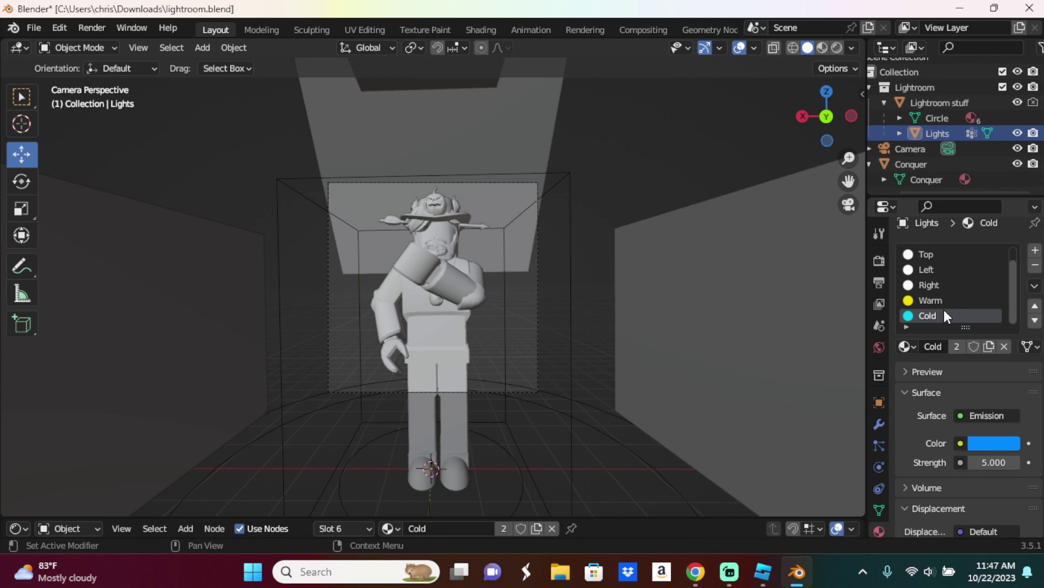
pyautogui.click(987, 442)
pyautogui.click(941, 279)
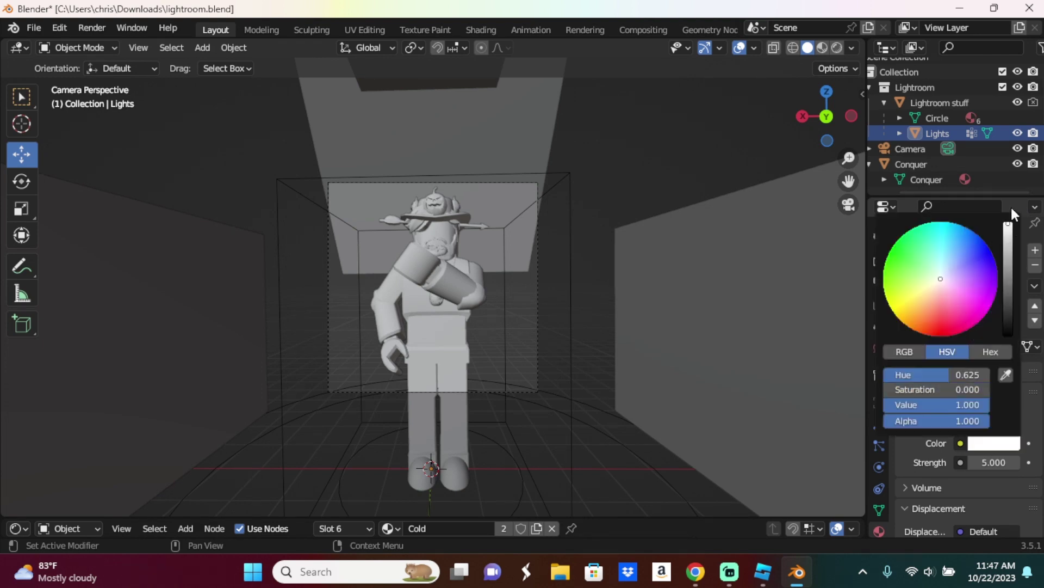
pyautogui.click(101, 27)
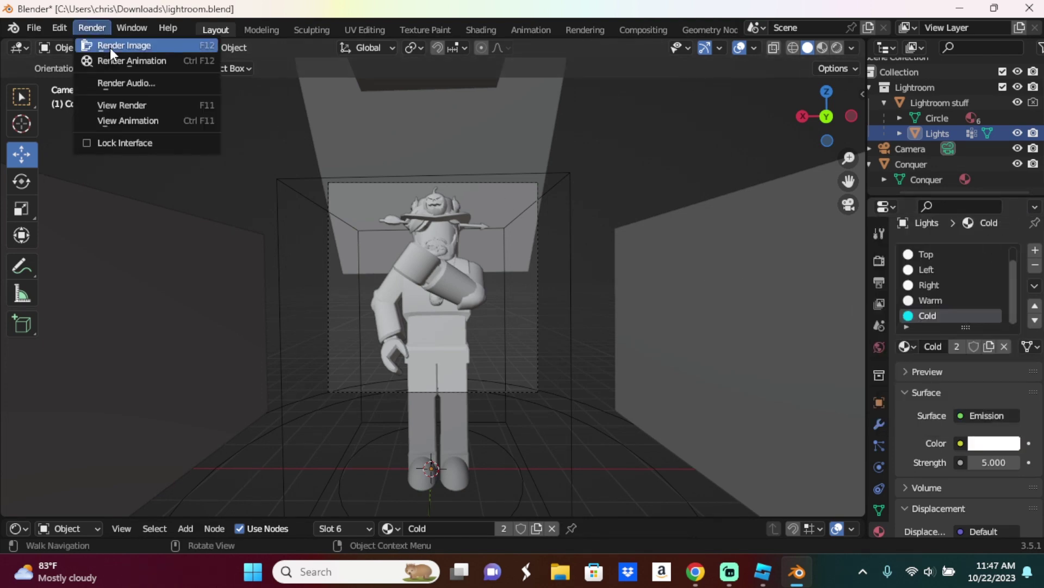
# - Render the image under the white lights and zoom out in the render window
pyautogui.click(112, 45)
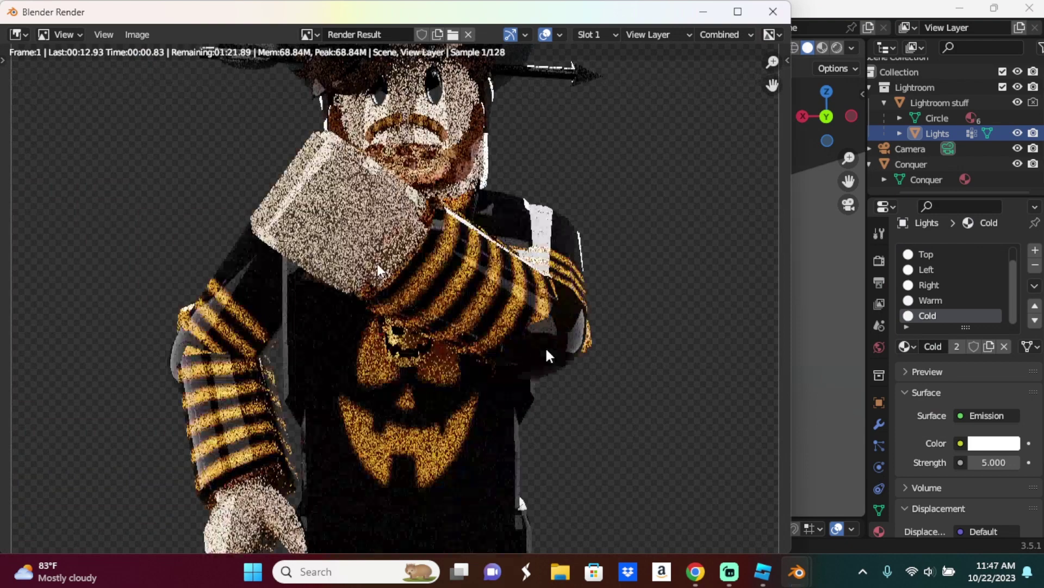
pyautogui.scroll(-1, 545, 355)
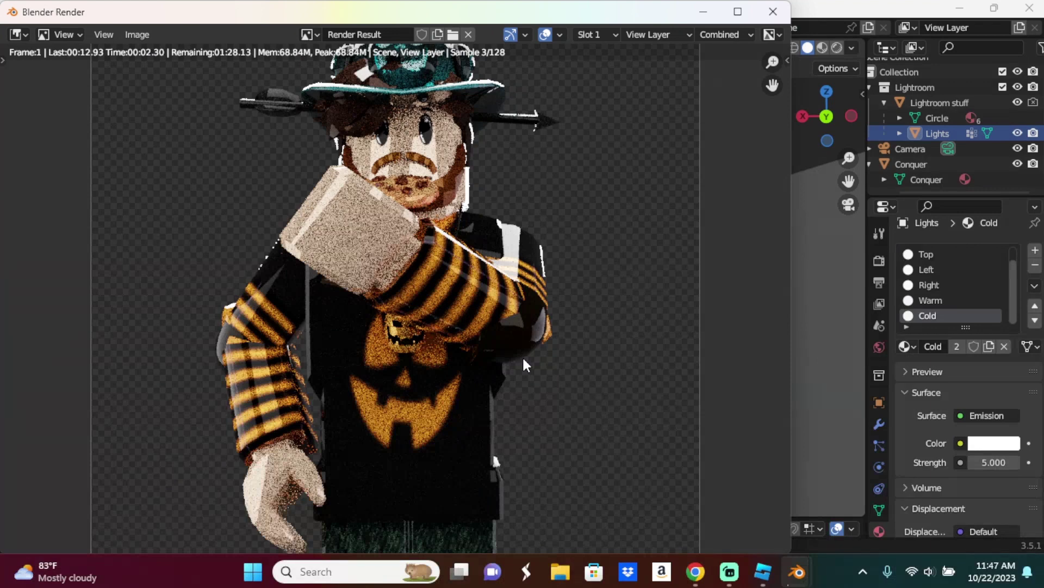
pyautogui.scroll(-1, 523, 361)
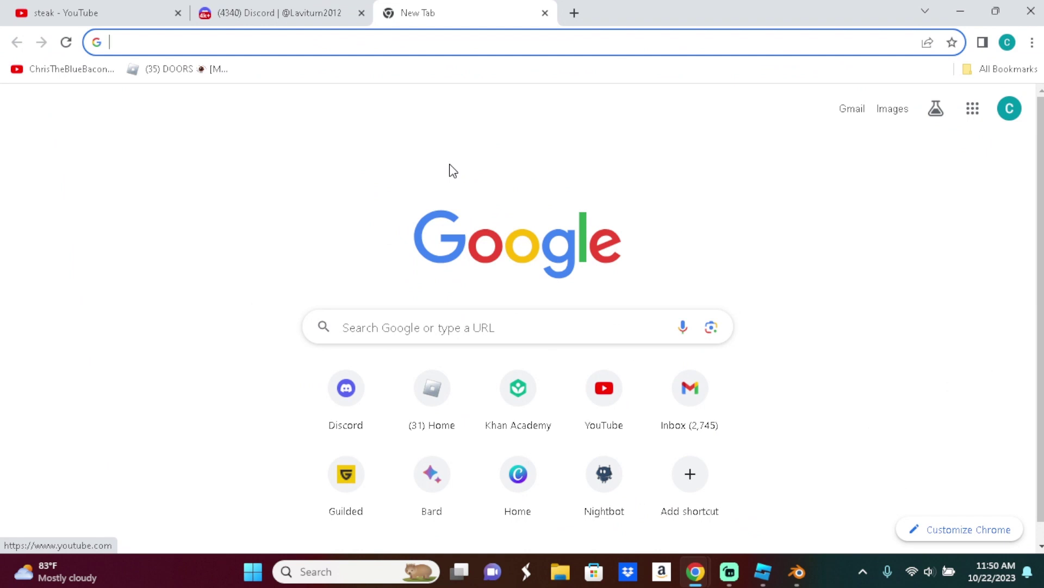
# - Load photopea.com and close the Discord and YouTube tabs
pyautogui.write('photopea.com')
pyautogui.press('Return')
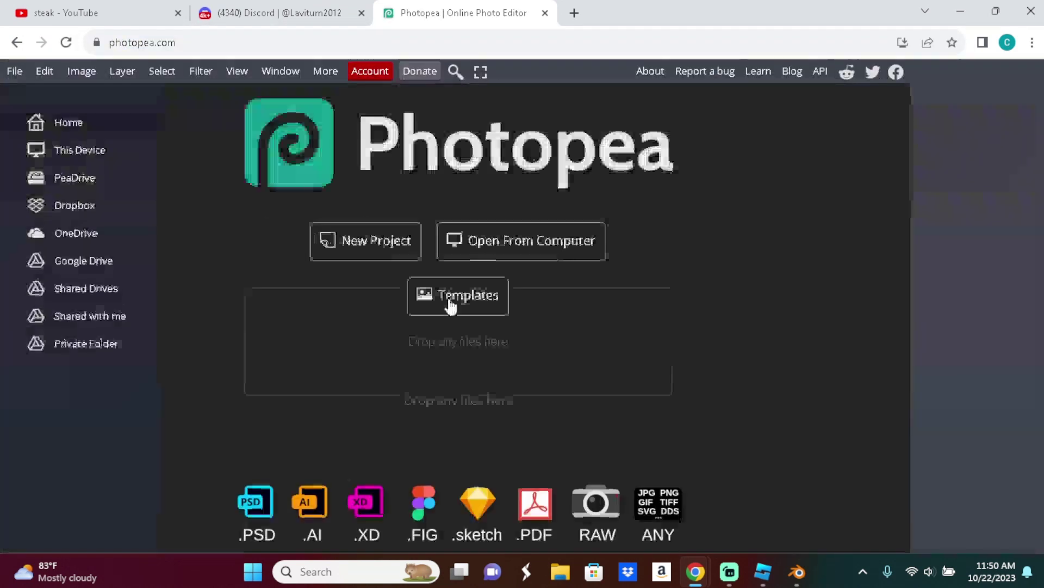
pyautogui.click(361, 13)
pyautogui.click(178, 12)
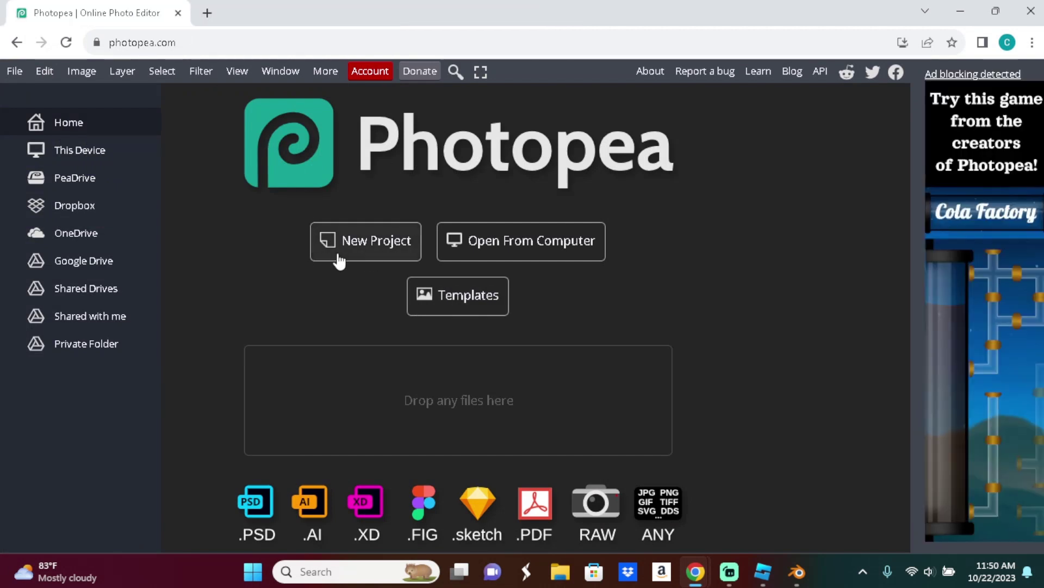
# - Create a new 800 x 800 px project from the Youtube Profile preset with white background
pyautogui.click(339, 256)
pyautogui.scroll(-2, 206, 399)
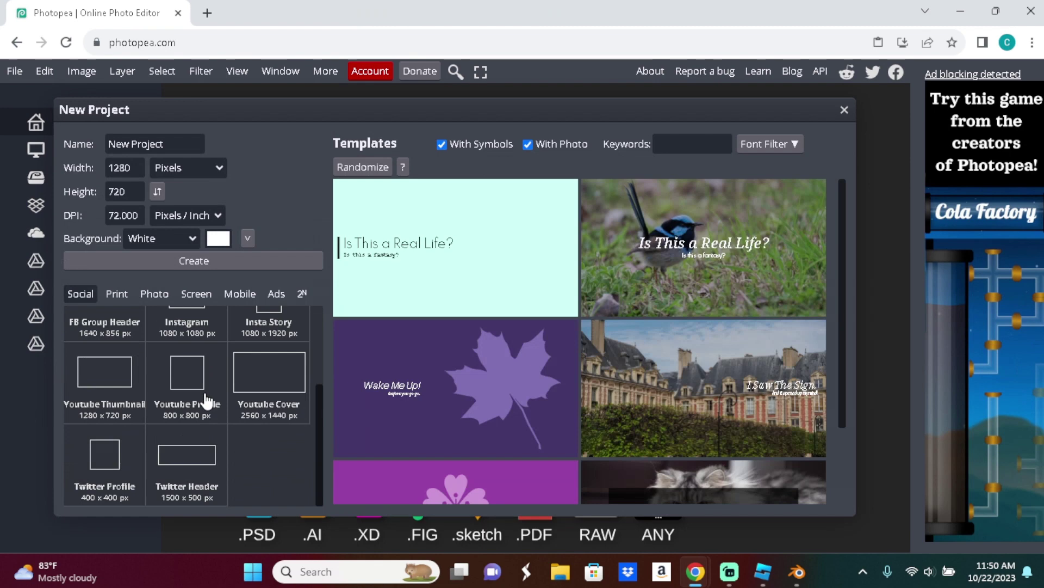
pyautogui.click(203, 397)
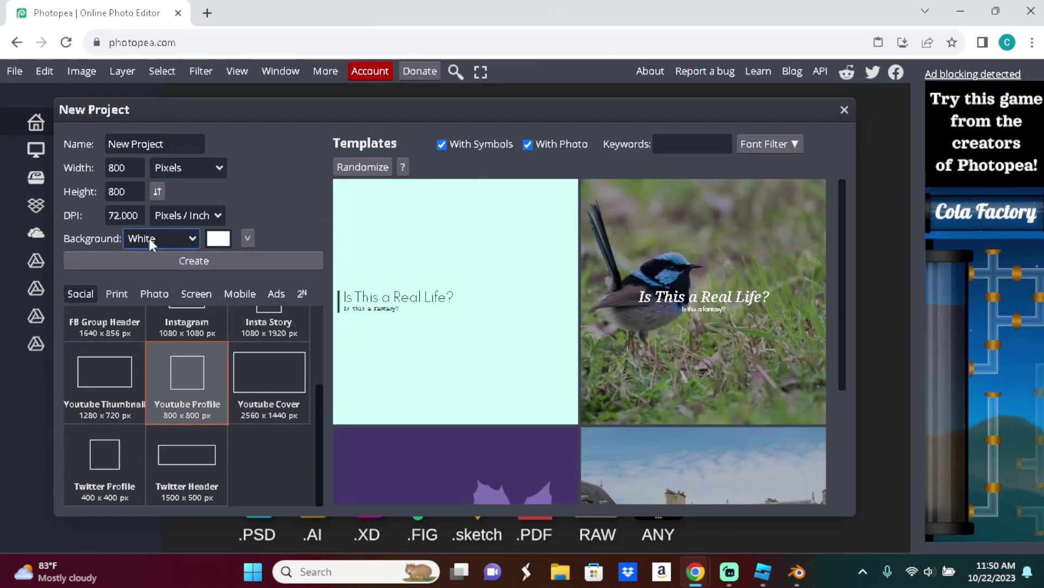
pyautogui.click(171, 239)
pyautogui.click(146, 256)
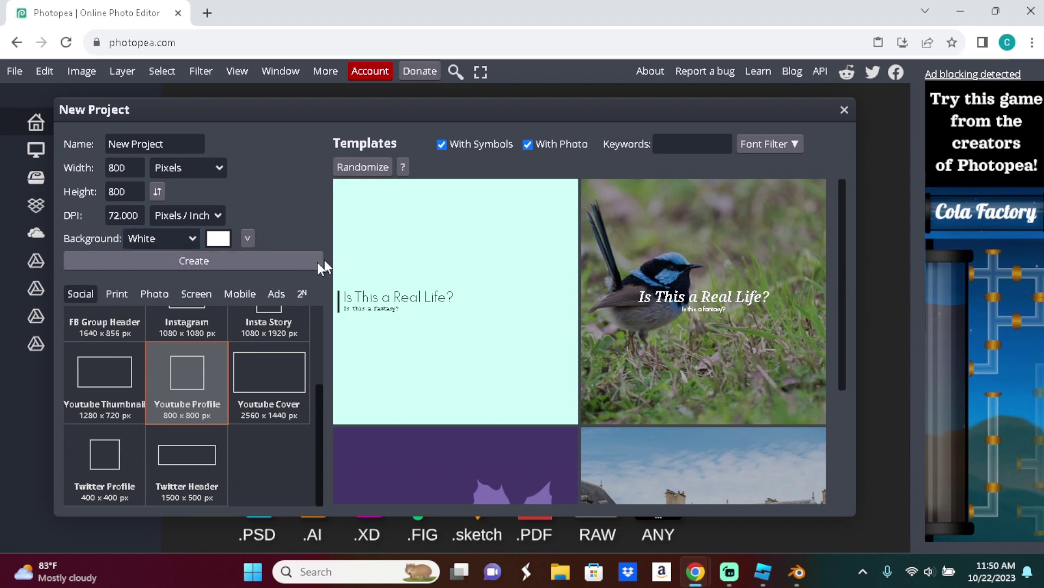
pyautogui.click(259, 258)
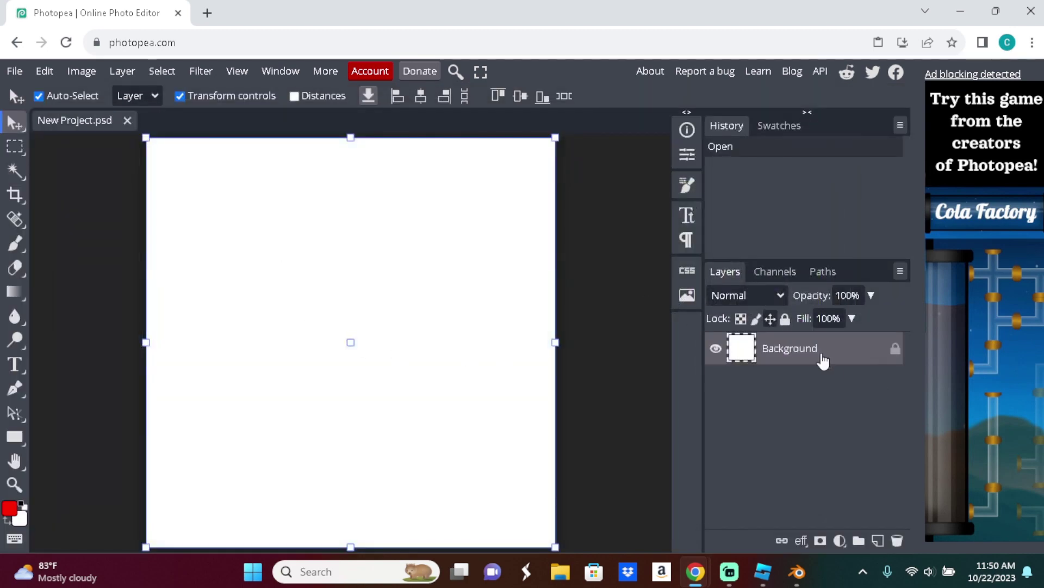
# - Add a Gradient Overlay layer style to the Background layer and edit its gradient
pyautogui.rightClick(840, 349)
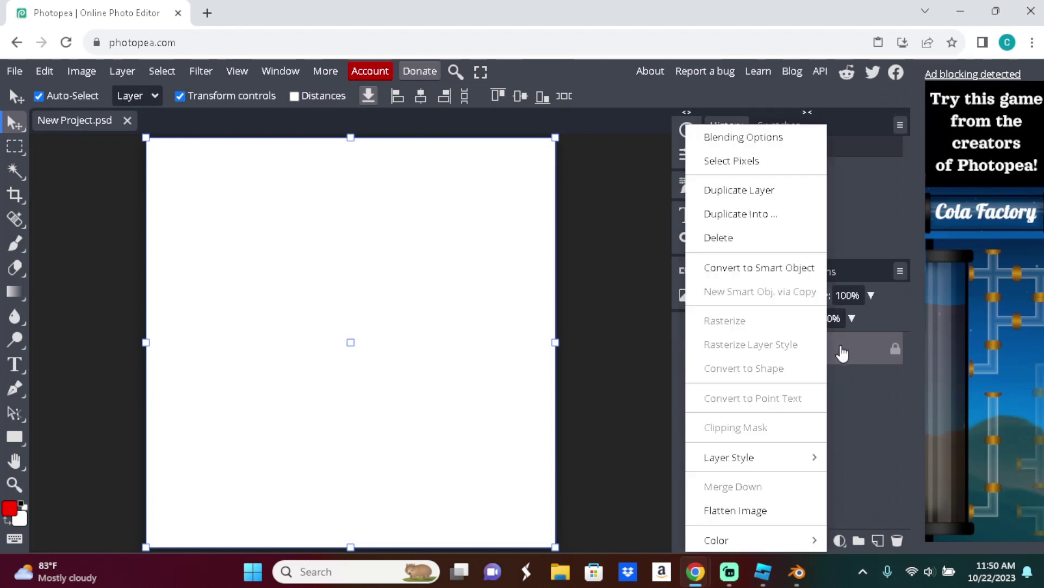
pyautogui.click(769, 137)
pyautogui.moveTo(481, 180); pyautogui.dragTo(922, 156)
pyautogui.click(634, 370)
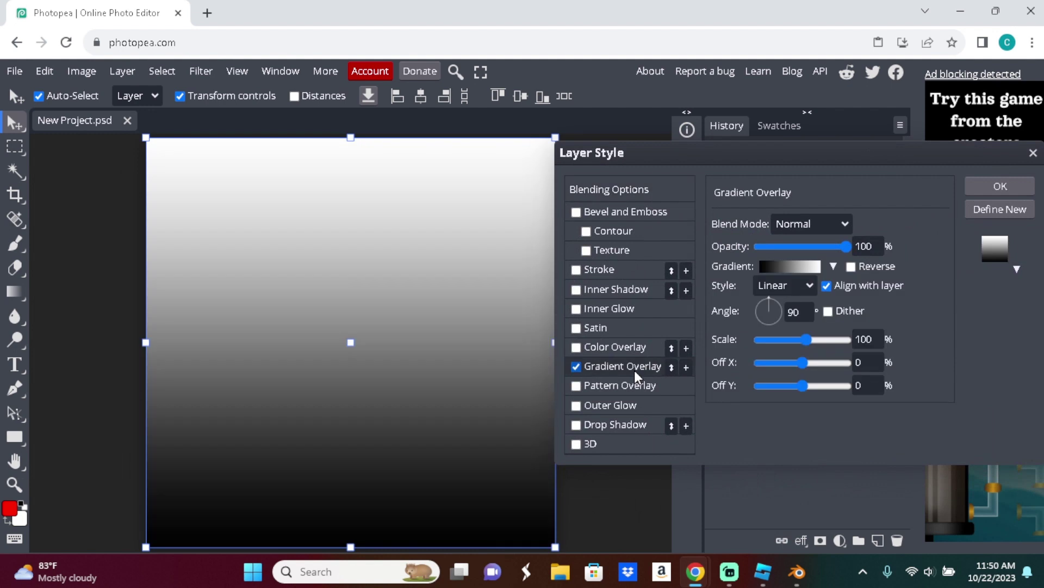
pyautogui.click(792, 266)
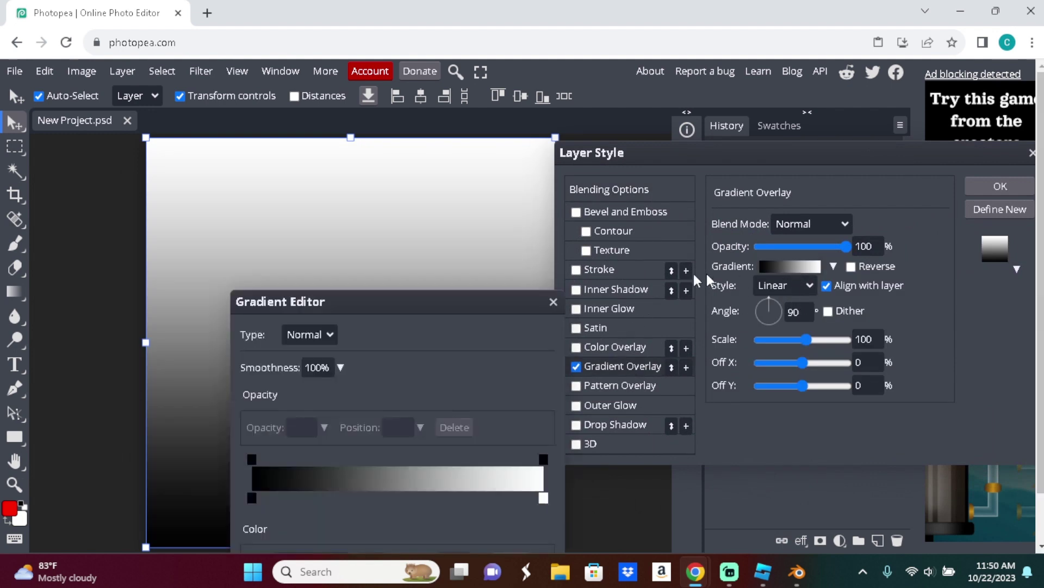
# - Set the gradient's left colour stop to orange ffb243
pyautogui.moveTo(391, 318); pyautogui.dragTo(779, 170)
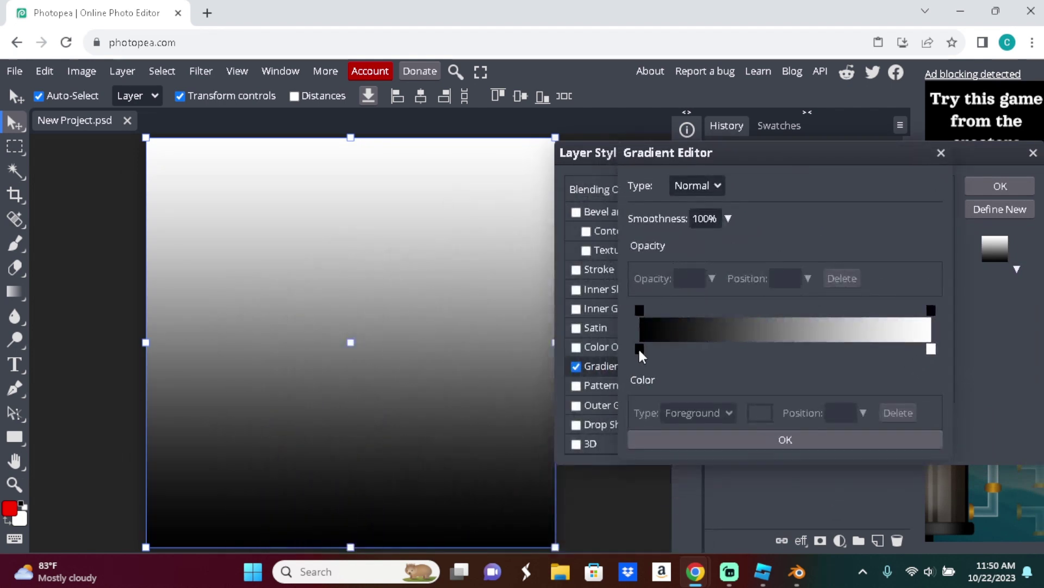
pyautogui.click(639, 349)
pyautogui.moveTo(742, 581)
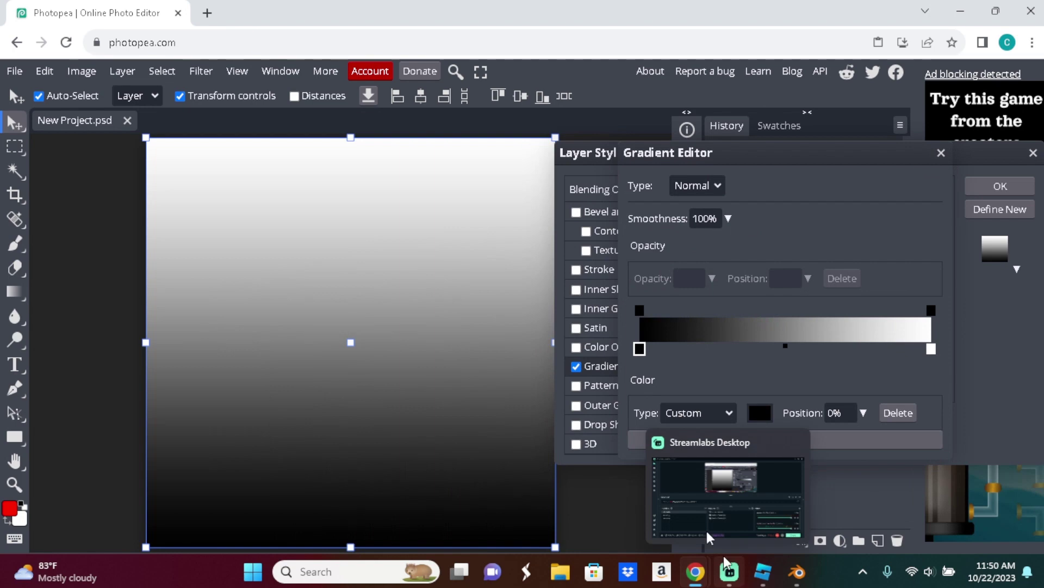
pyautogui.click(762, 414)
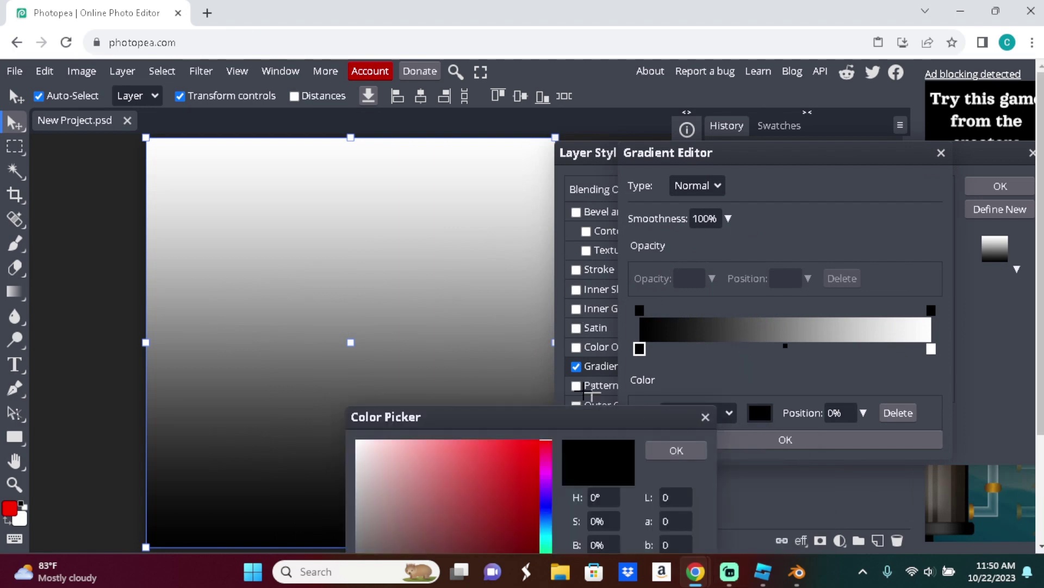
pyautogui.moveTo(482, 420); pyautogui.dragTo(558, 192)
pyautogui.moveTo(621, 406); pyautogui.dragTo(621, 390)
pyautogui.click(565, 276)
pyautogui.moveTo(569, 235)
pyautogui.mouseDown()
pyautogui.moveTo(578, 208)
pyautogui.moveTo(558, 208)
pyautogui.moveTo(569, 205)
pyautogui.mouseUp()
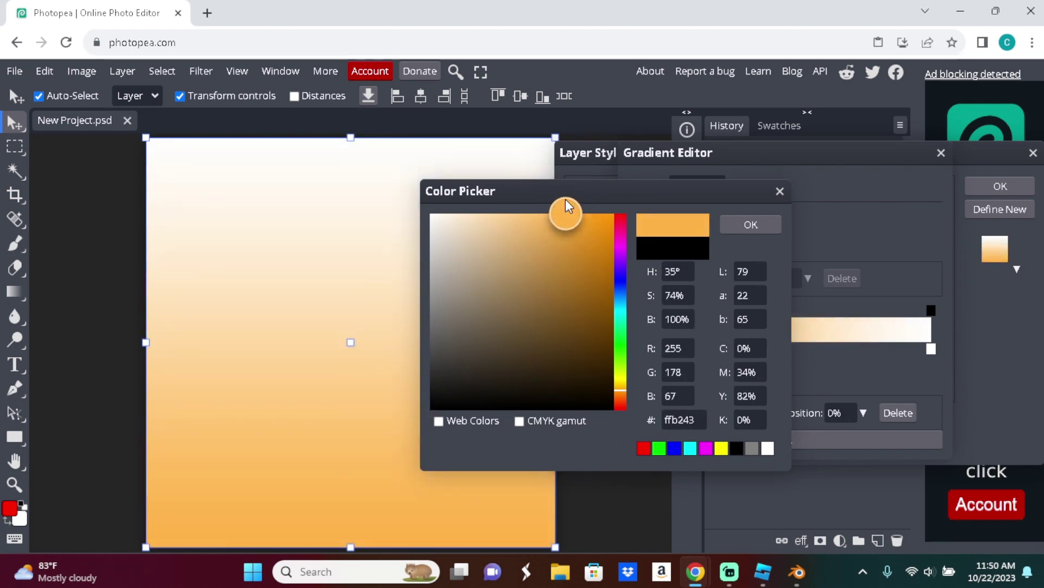
pyautogui.click(748, 224)
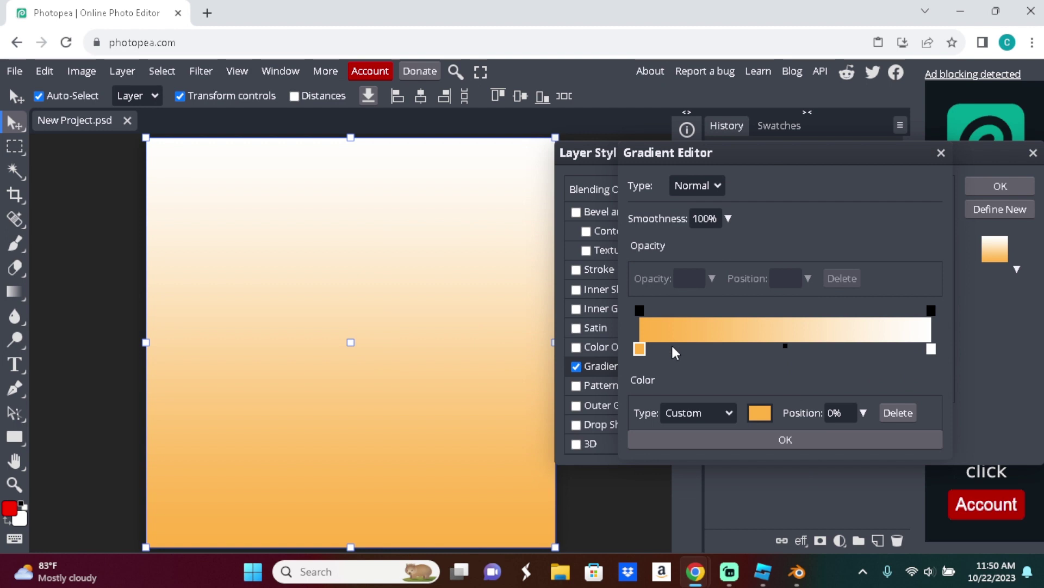
# - Set the right stop to orange faa01f, move the left stop to 8%, and apply
pyautogui.click(931, 349)
pyautogui.click(762, 414)
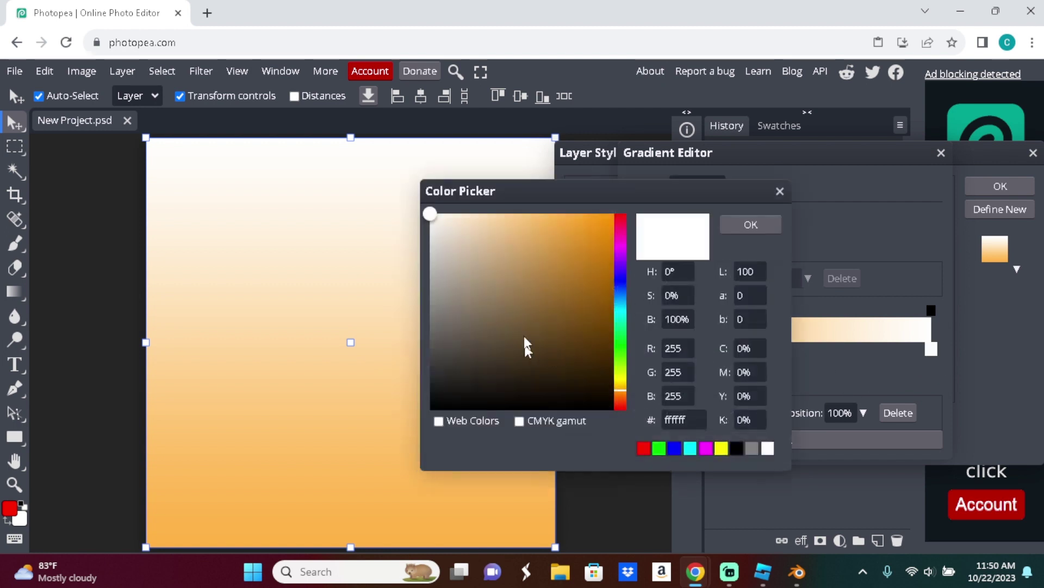
pyautogui.moveTo(578, 229); pyautogui.dragTo(592, 223)
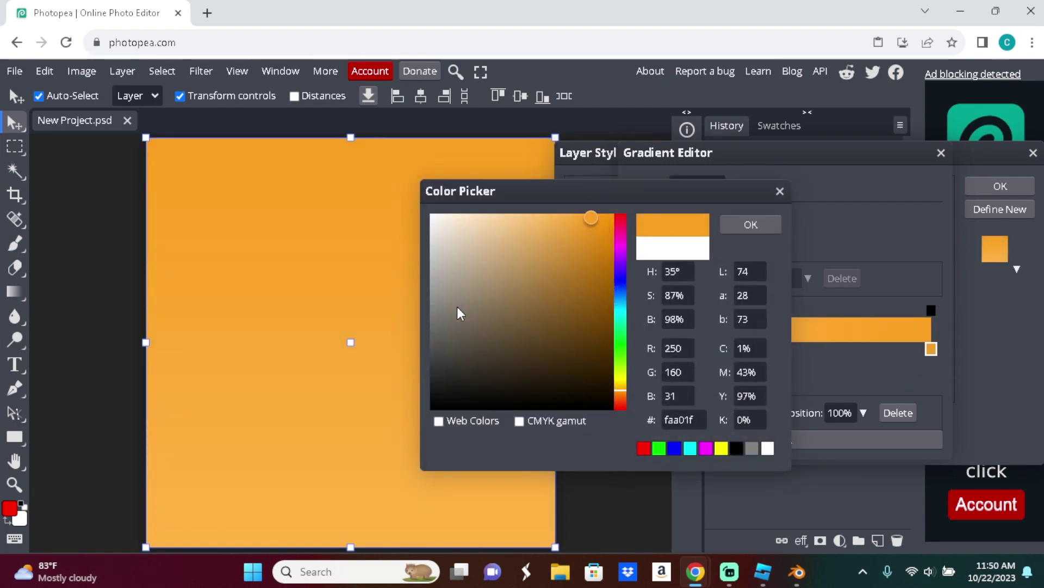
pyautogui.click(751, 225)
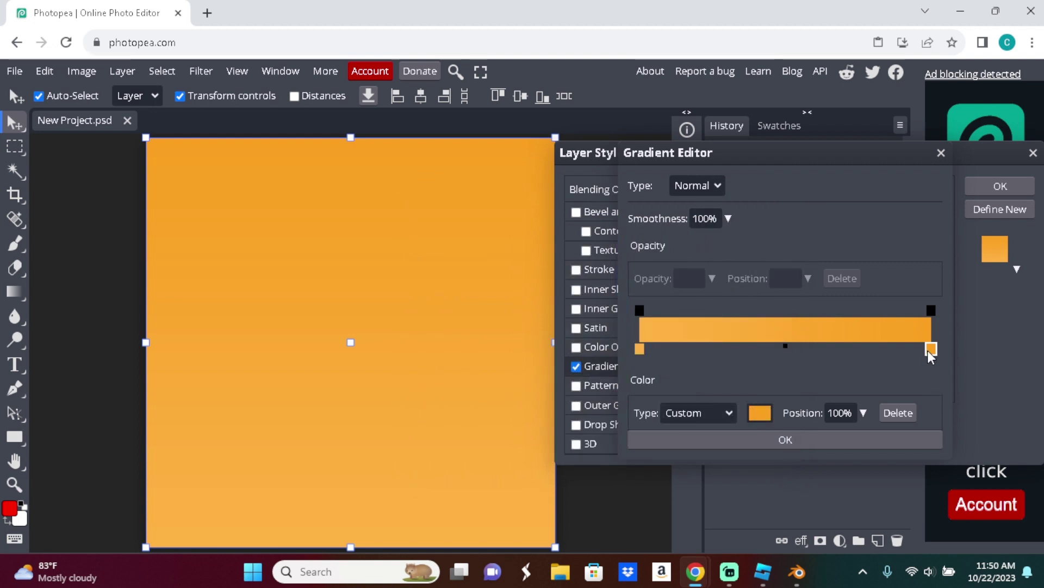
pyautogui.moveTo(641, 350); pyautogui.dragTo(779, 358)
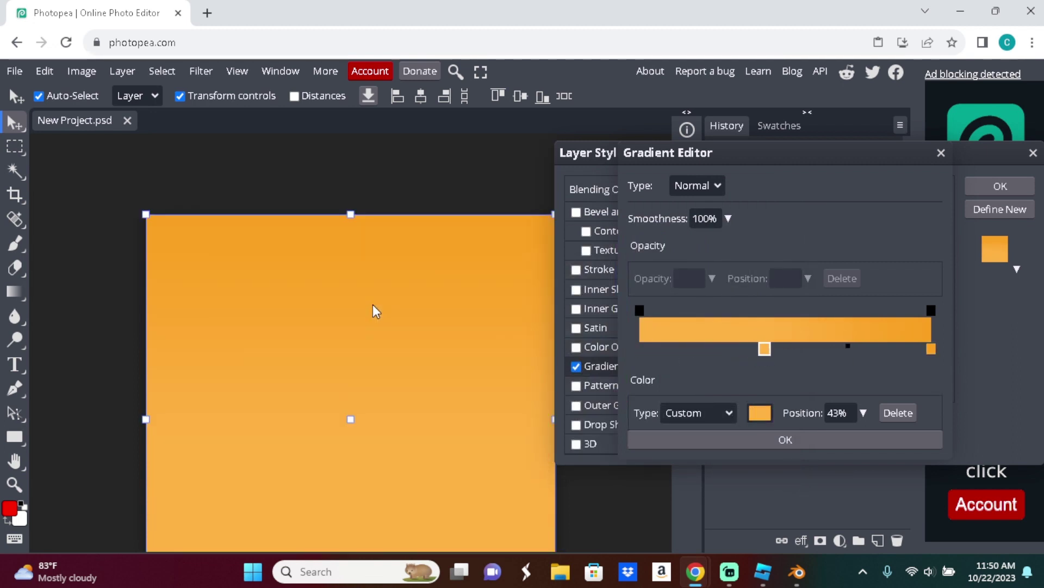
pyautogui.moveTo(934, 358)
pyautogui.mouseDown()
pyautogui.moveTo(751, 356)
pyautogui.moveTo(953, 353)
pyautogui.mouseUp()
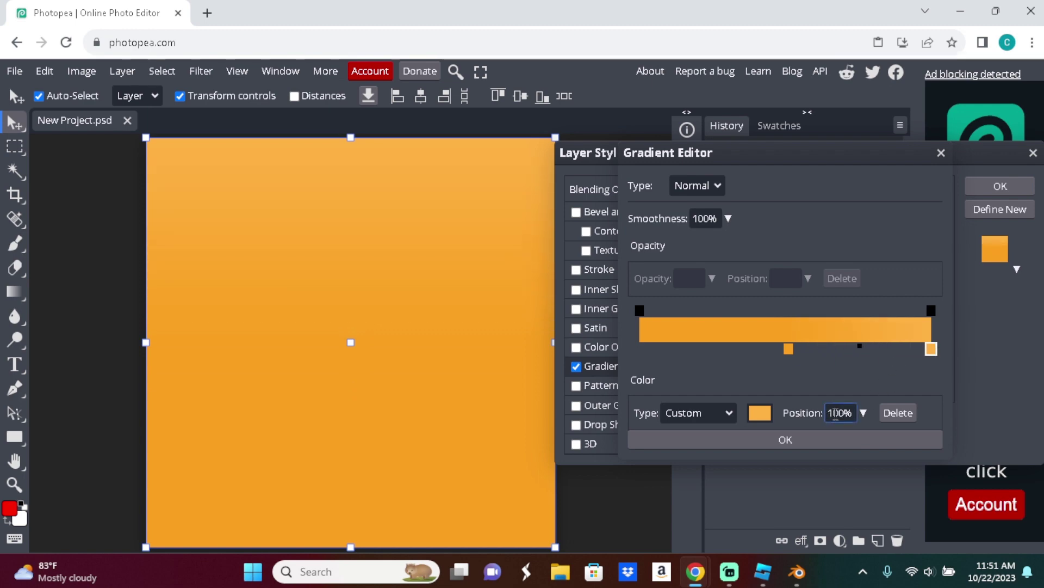
pyautogui.click(786, 439)
pyautogui.click(1000, 186)
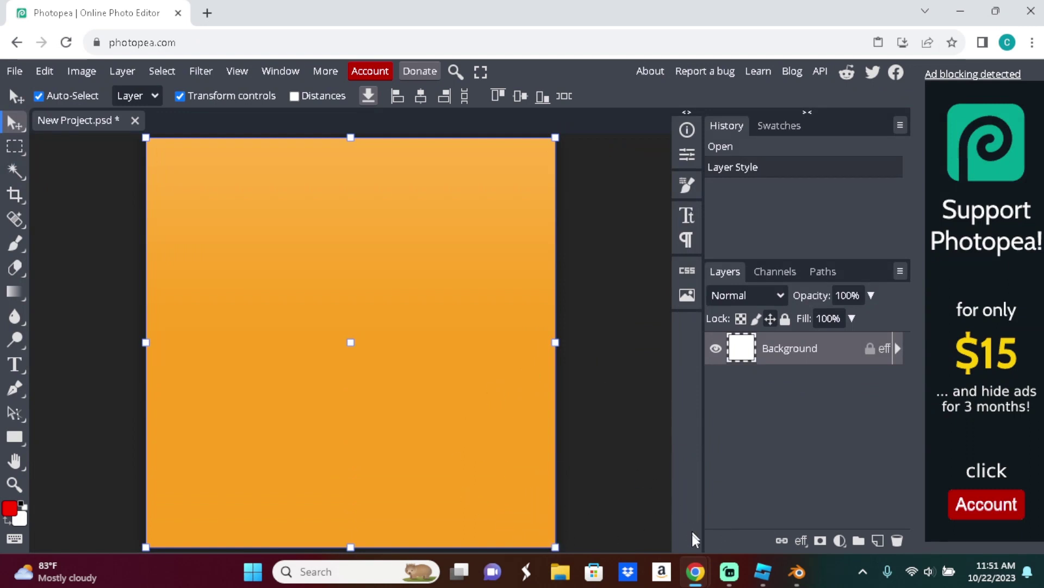
# - Place Conquer render.png from the Downloads folder onto the orange Photopea canvas
pyautogui.click(565, 572)
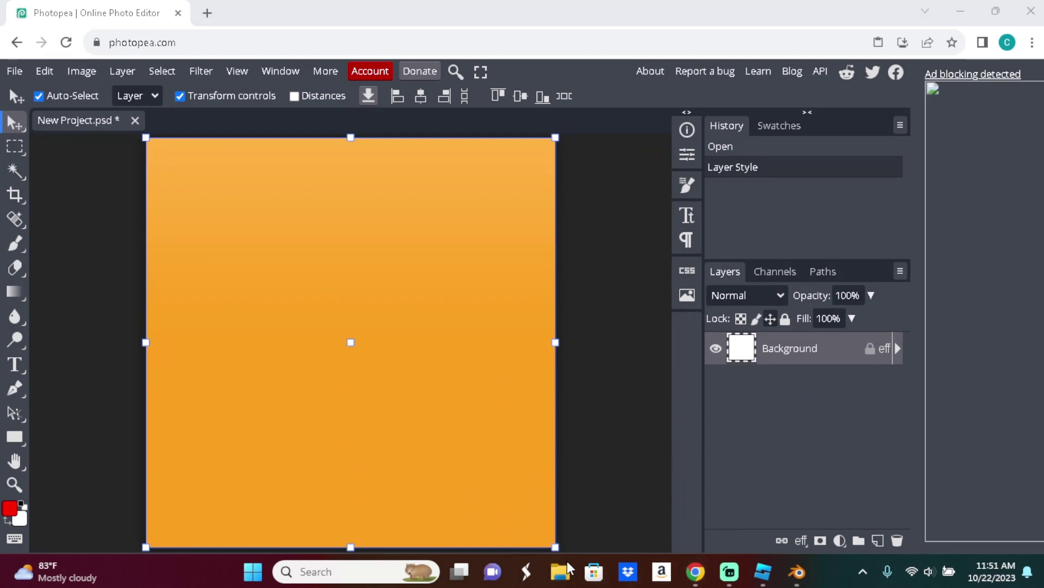
pyautogui.scroll(-1, 462, 333)
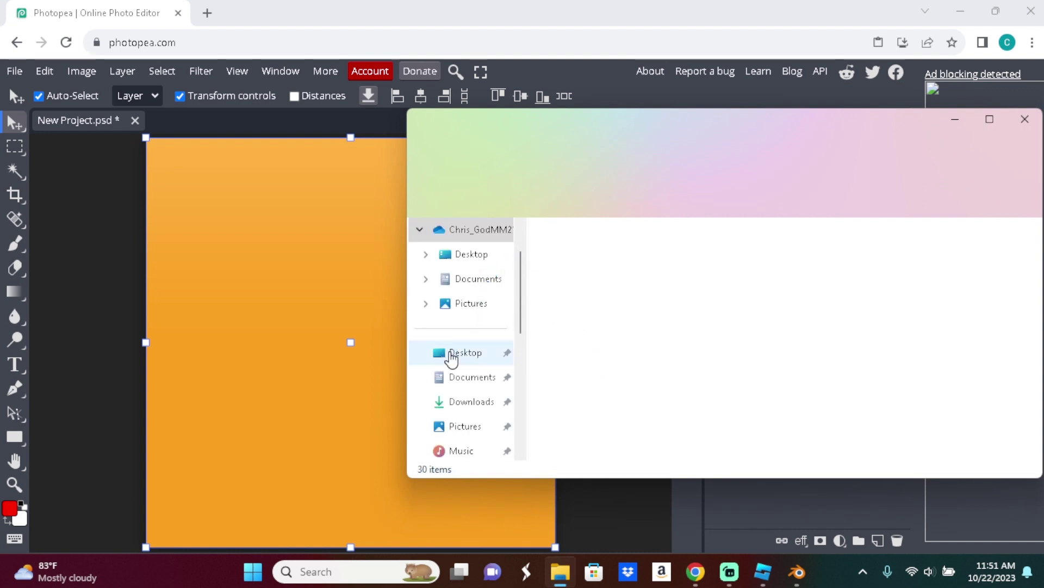
pyautogui.click(450, 353)
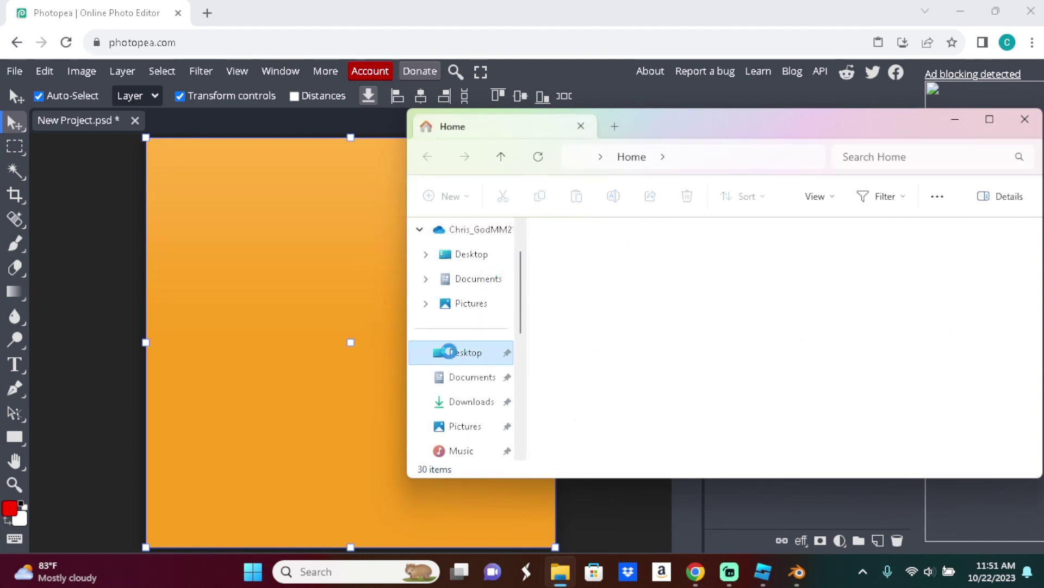
pyautogui.click(451, 401)
pyautogui.click(467, 383)
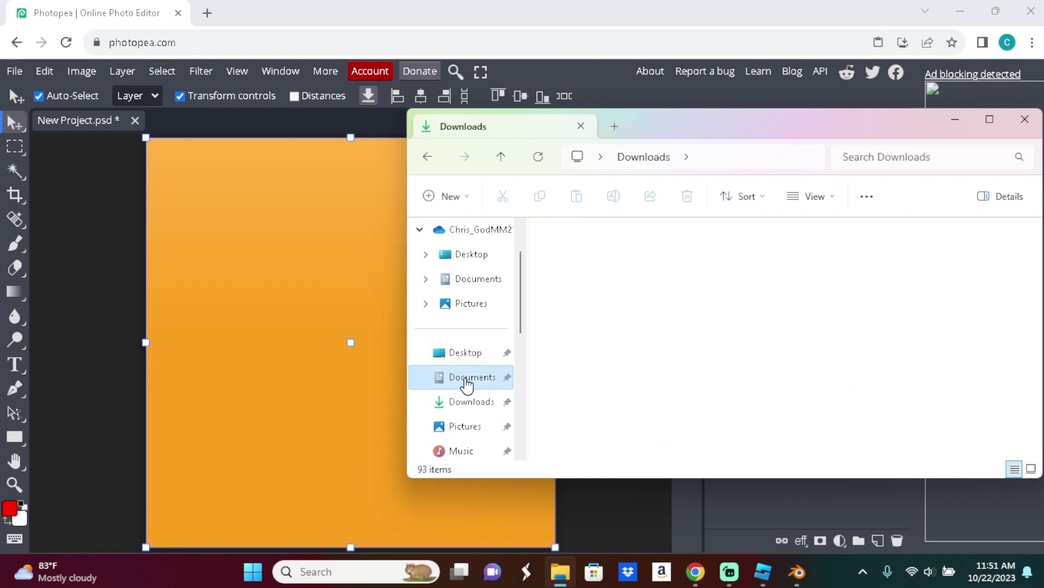
pyautogui.click(466, 401)
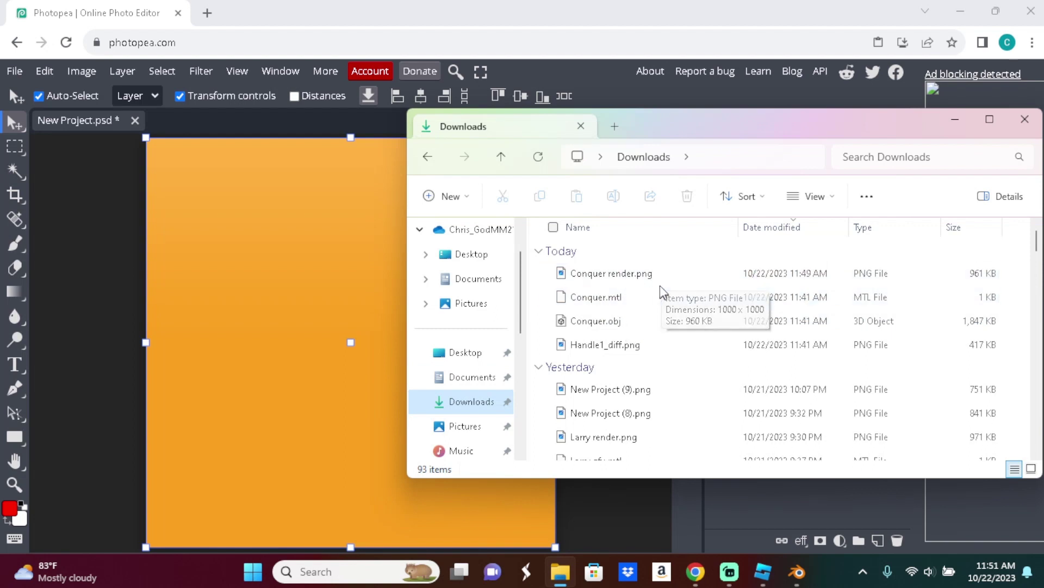
pyautogui.moveTo(673, 278); pyautogui.dragTo(298, 274)
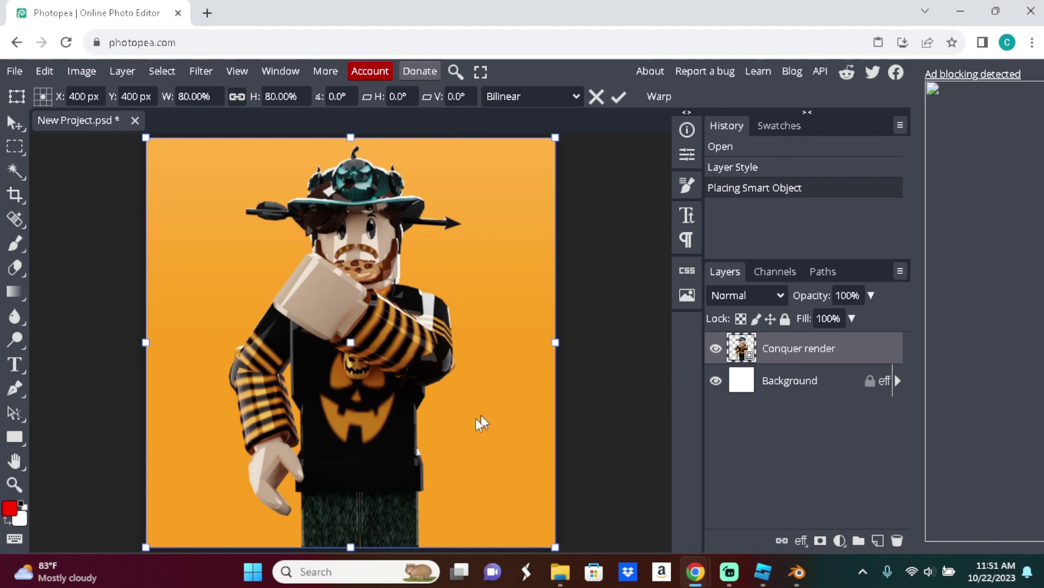
# - Add the sunburst image from Pictures and move its layer below the avatar render
pyautogui.click(561, 571)
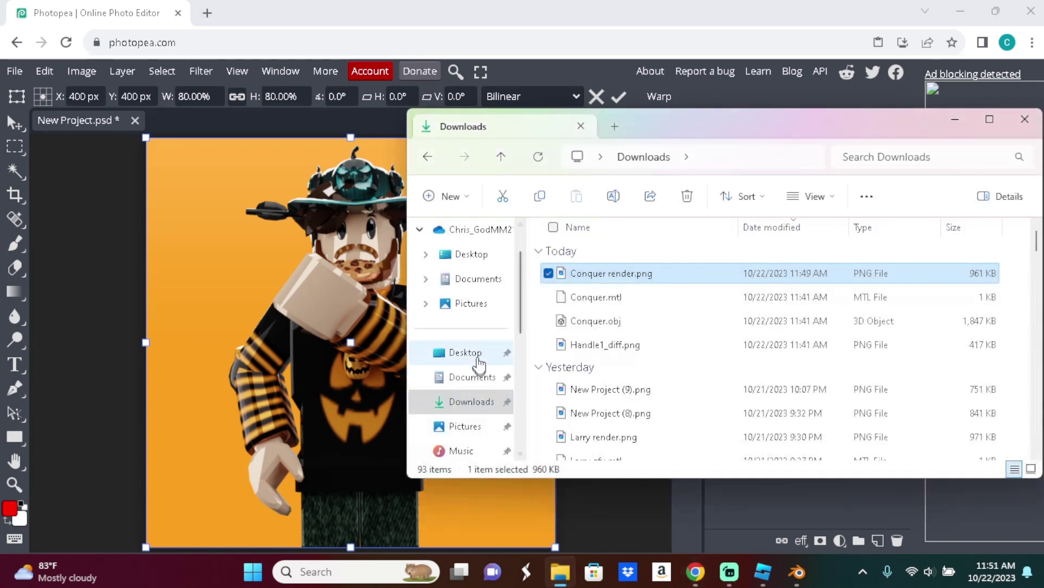
pyautogui.click(472, 309)
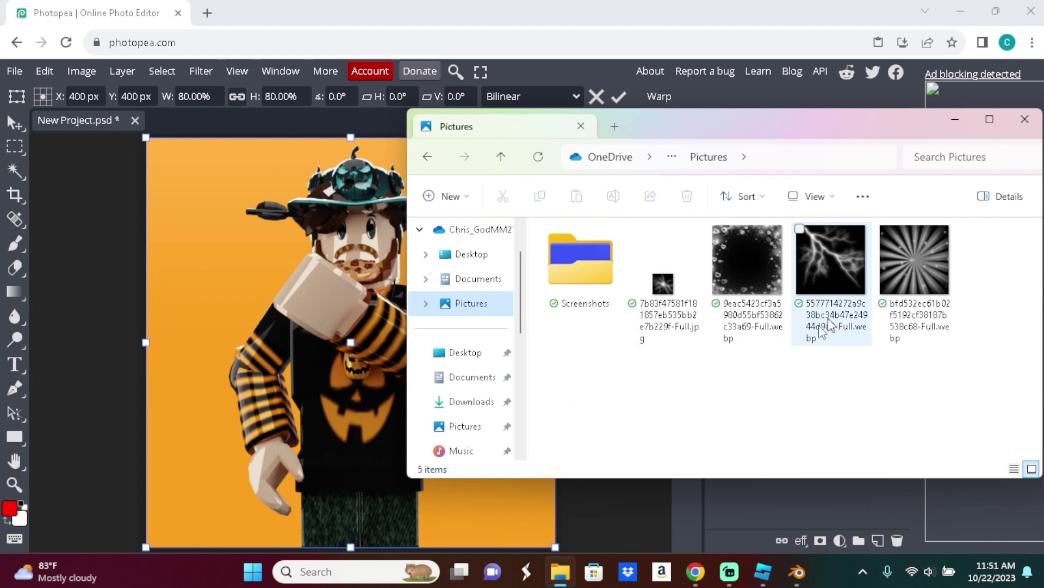
pyautogui.click(915, 260)
pyautogui.moveTo(290, 248); pyautogui.dragTo(292, 249)
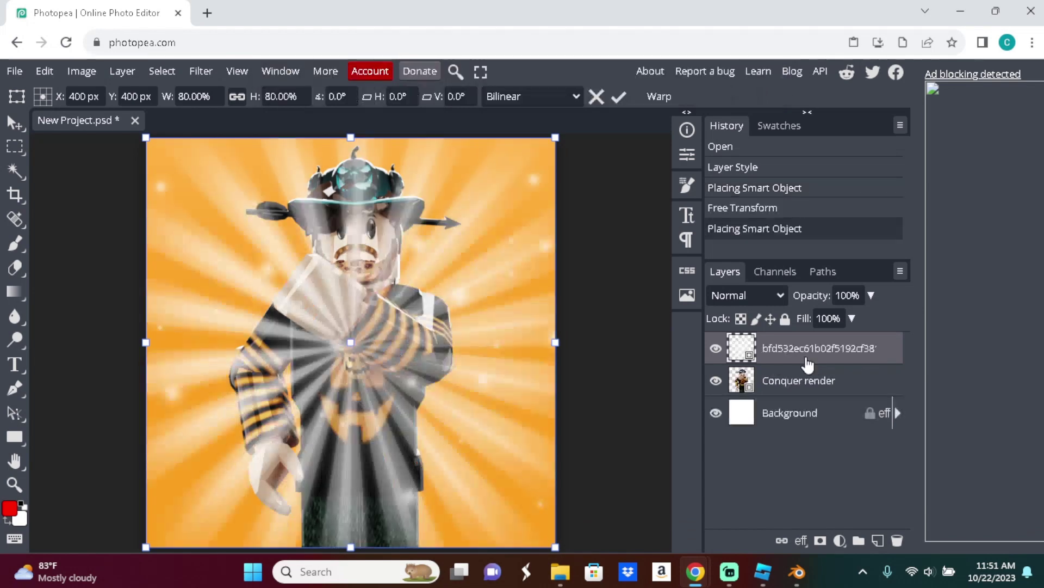
pyautogui.moveTo(814, 350); pyautogui.dragTo(814, 401)
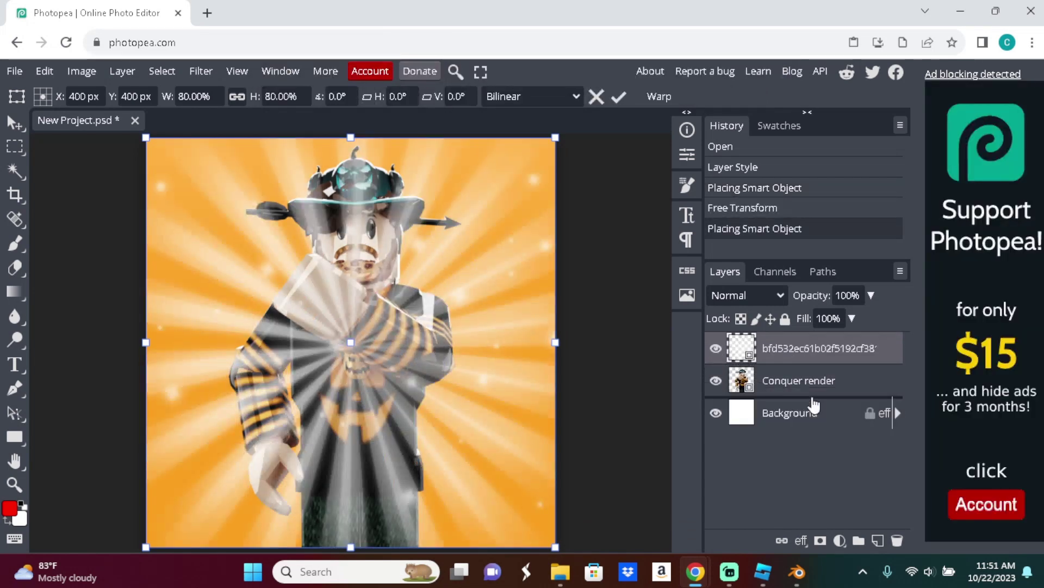
# - Enable Inner Glow on the Conquer render layer with Normal blend mode at 100% opacity
pyautogui.rightClick(775, 357)
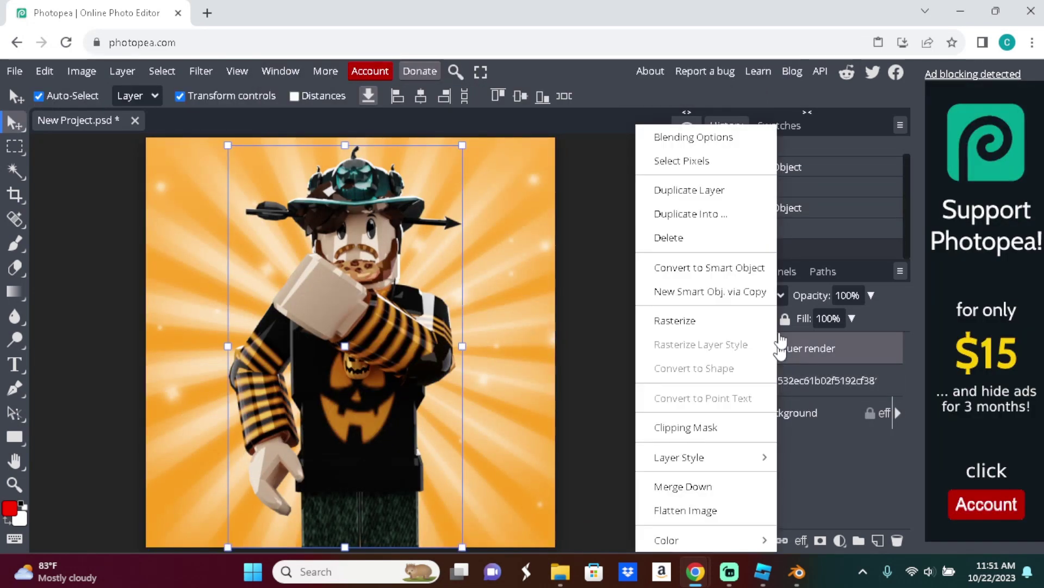
pyautogui.click(707, 139)
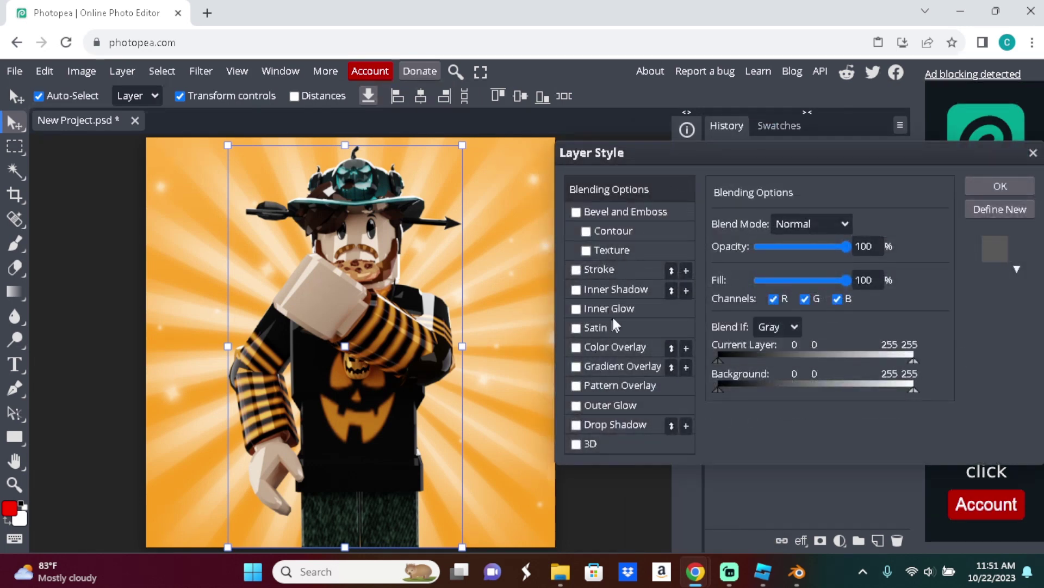
pyautogui.click(577, 308)
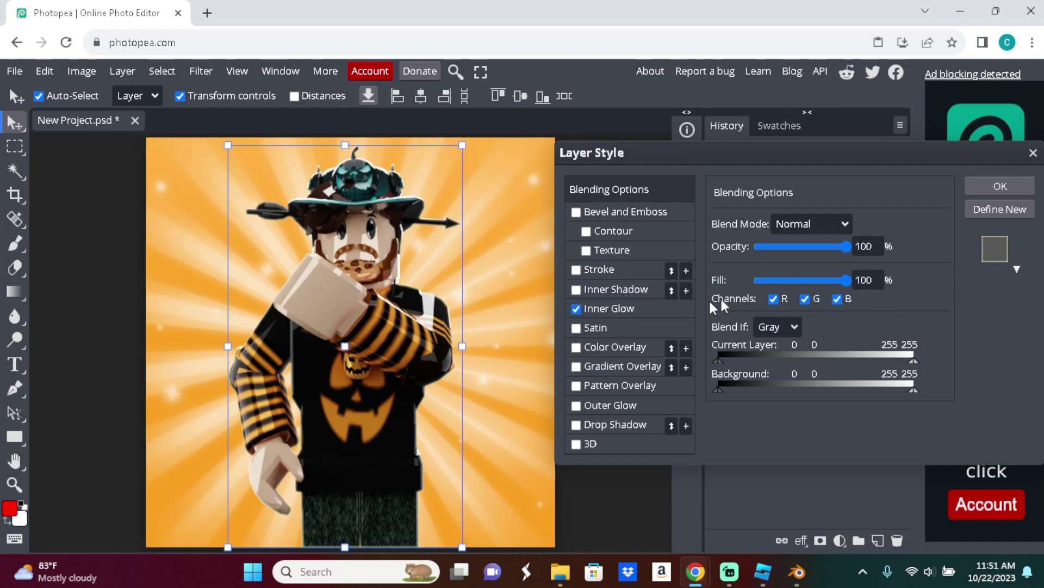
pyautogui.click(661, 311)
pyautogui.click(820, 229)
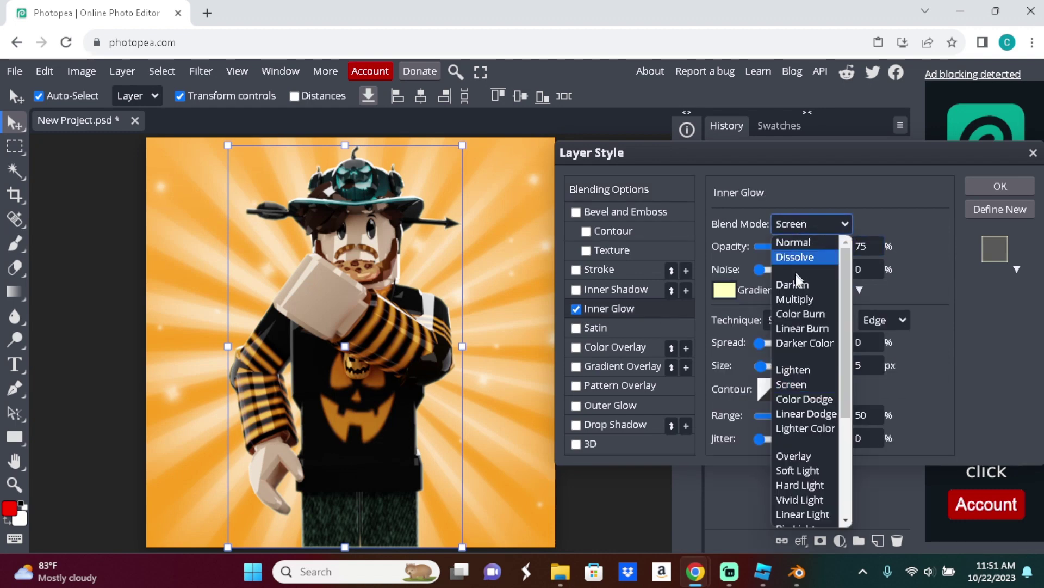
pyautogui.click(812, 240)
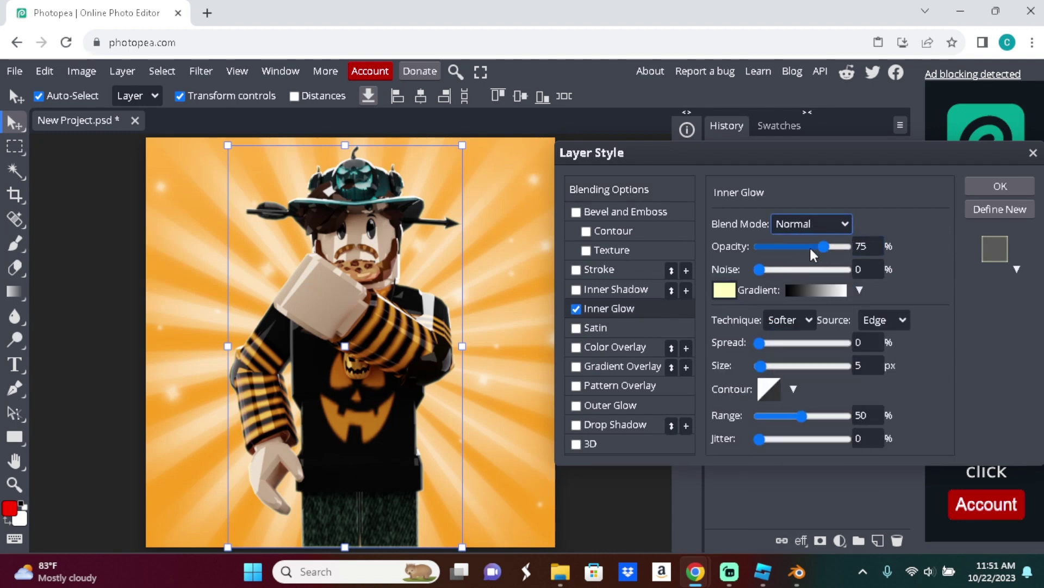
pyautogui.moveTo(824, 249); pyautogui.dragTo(857, 250)
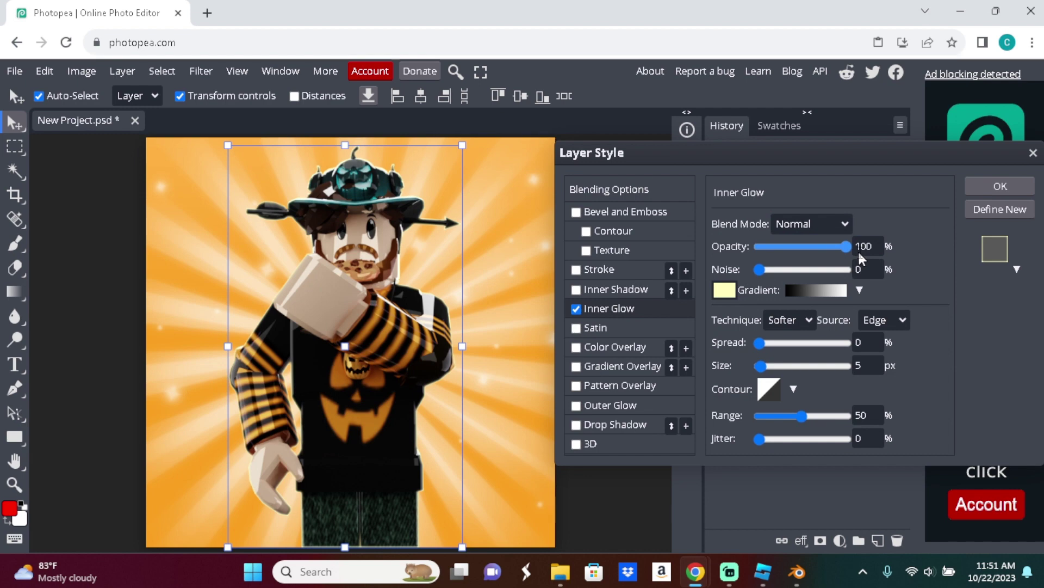
# - Set the inner glow colour to orange ffc974 and size 35 px, then apply it
pyautogui.click(724, 289)
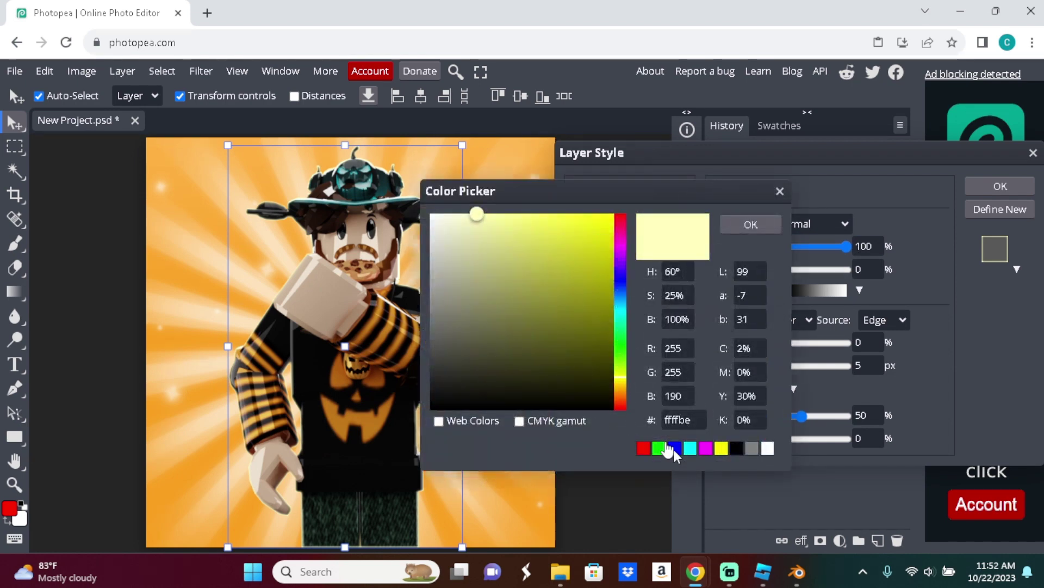
pyautogui.moveTo(623, 371); pyautogui.dragTo(626, 390)
pyautogui.moveTo(567, 298)
pyautogui.mouseDown()
pyautogui.moveTo(547, 214)
pyautogui.moveTo(530, 207)
pyautogui.mouseUp()
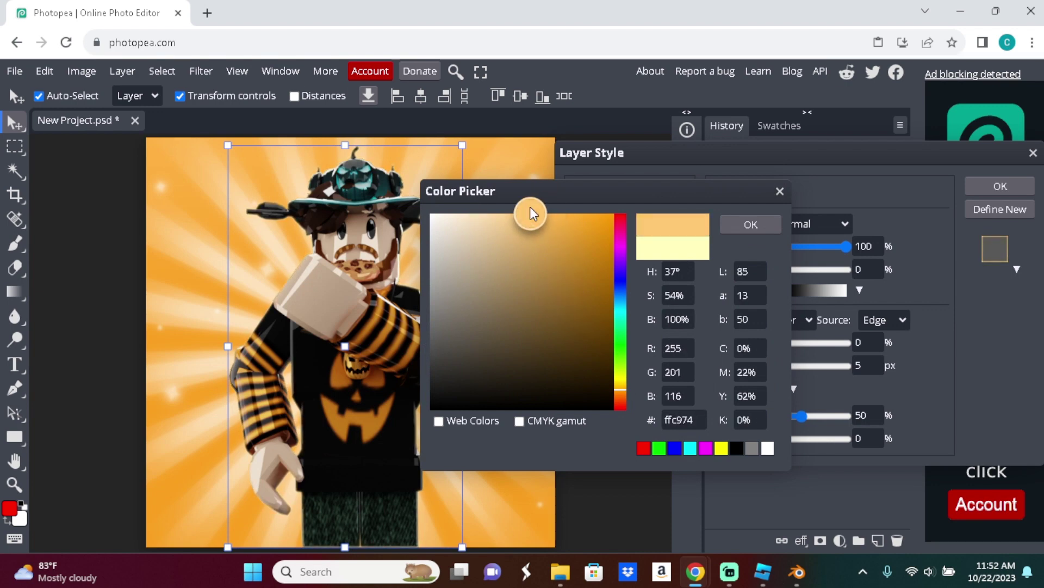
pyautogui.click(759, 228)
pyautogui.moveTo(761, 365)
pyautogui.mouseDown()
pyautogui.moveTo(789, 374)
pyautogui.moveTo(777, 367)
pyautogui.mouseUp()
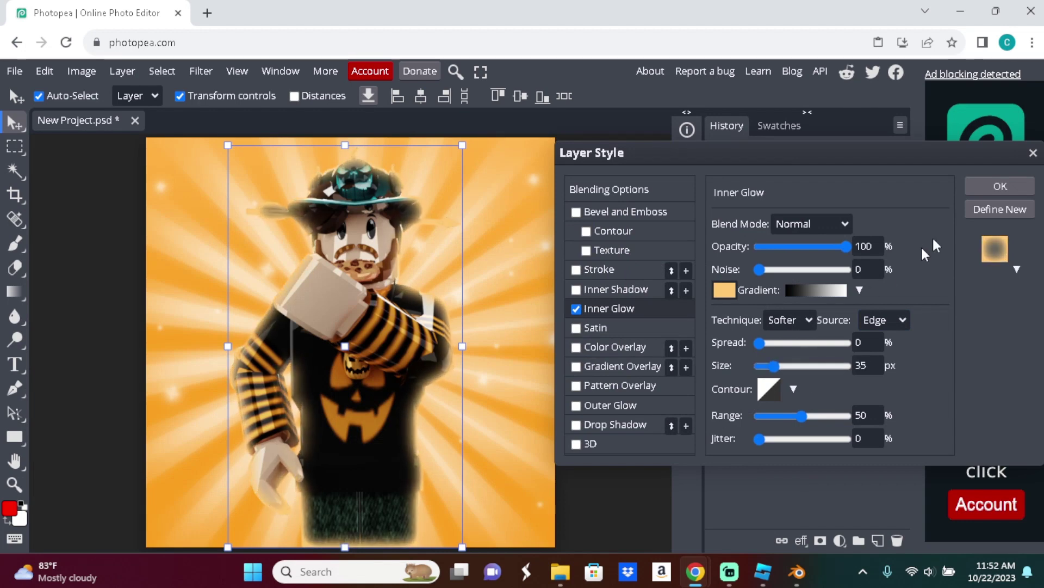
pyautogui.click(991, 184)
# - Enable Outer Glow on the avatar with Normal blend mode at 100% opacity
pyautogui.rightClick(793, 362)
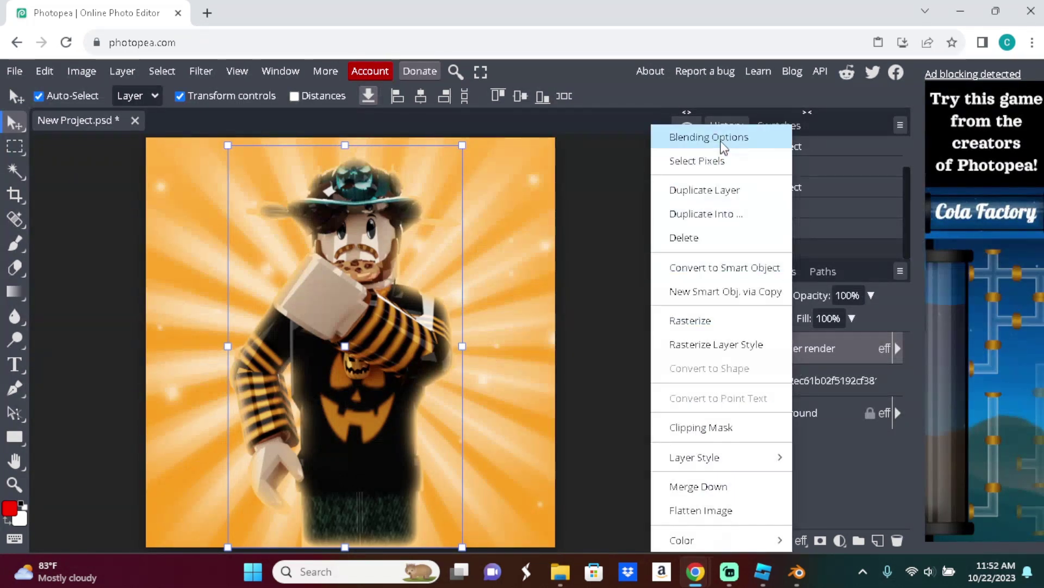
pyautogui.click(718, 145)
pyautogui.click(607, 406)
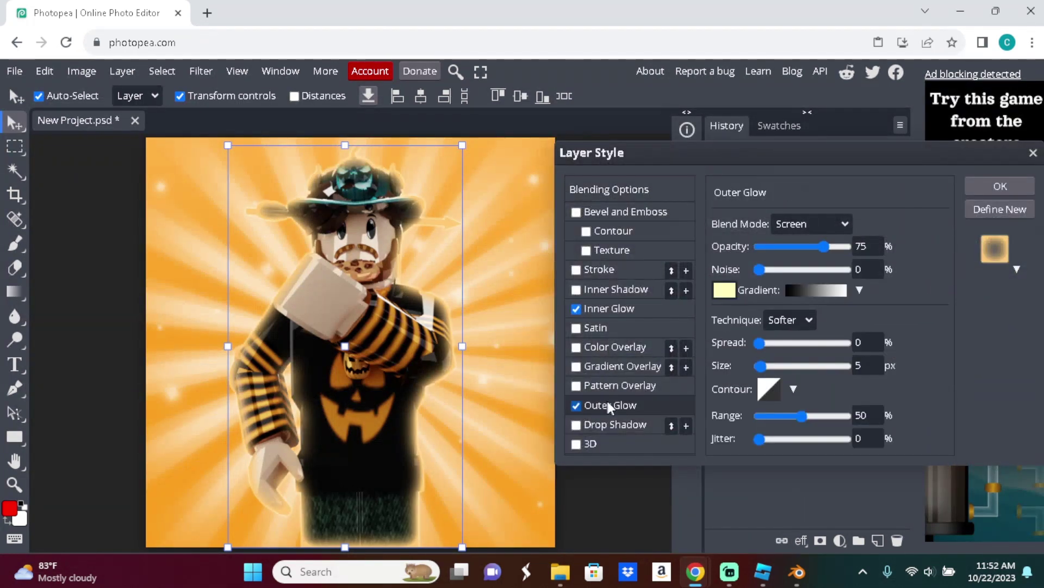
pyautogui.click(815, 221)
pyautogui.click(814, 239)
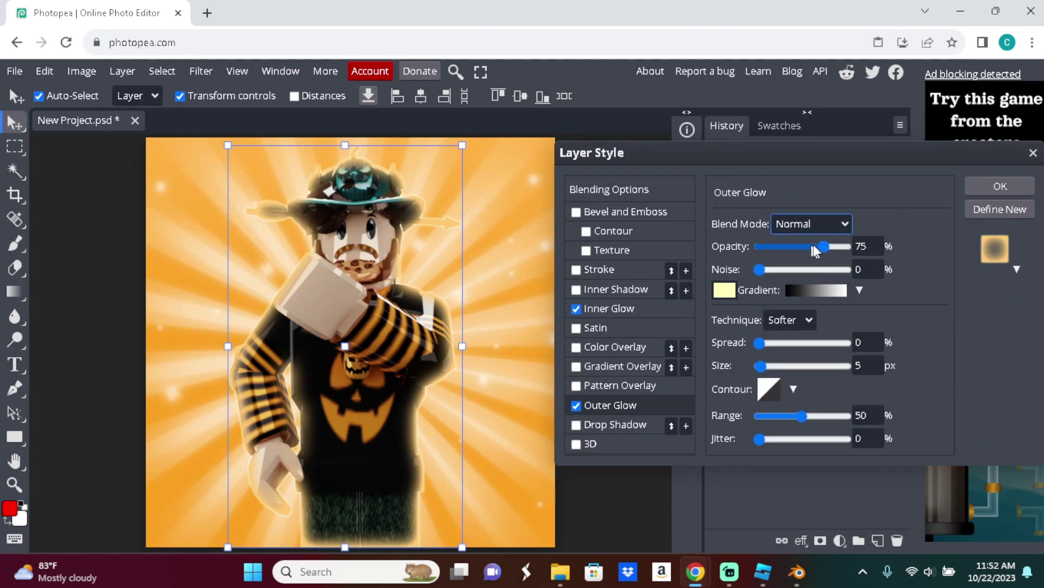
pyautogui.moveTo(837, 248); pyautogui.dragTo(854, 246)
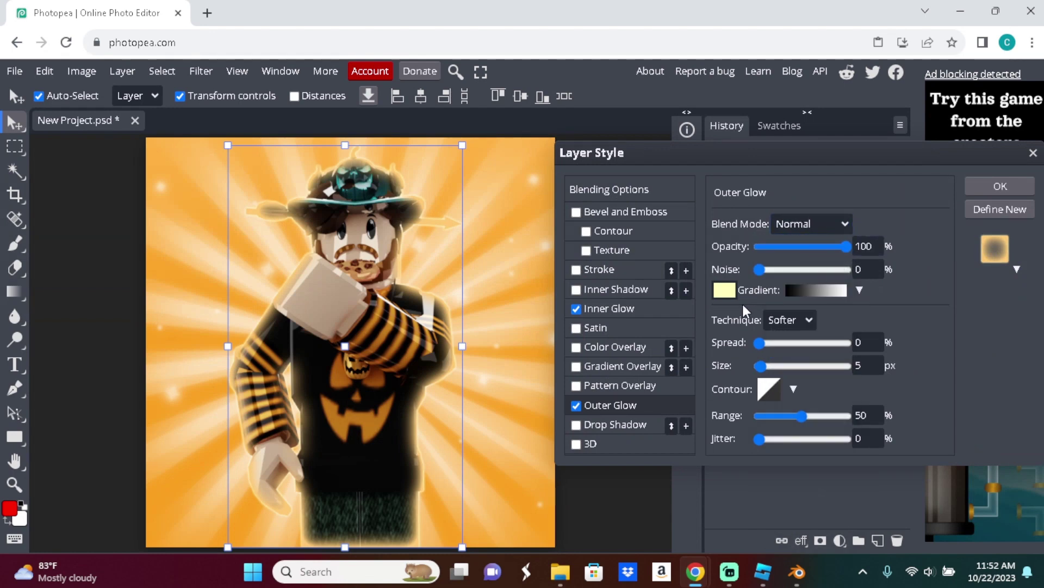
# - Make the outer glow white with Precise technique and 93 px size, then apply it
pyautogui.click(725, 291)
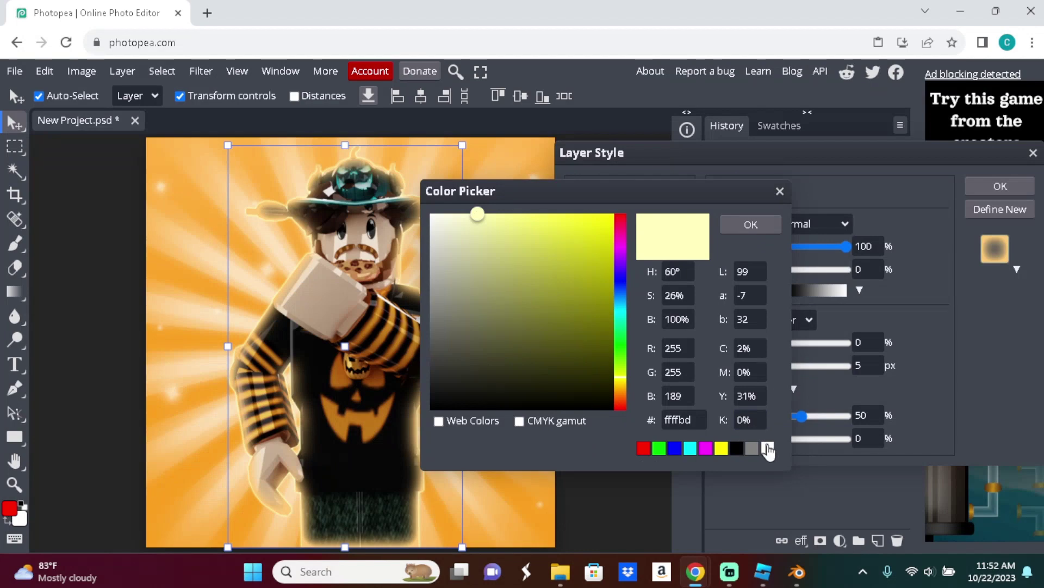
pyautogui.click(767, 449)
pyautogui.click(762, 226)
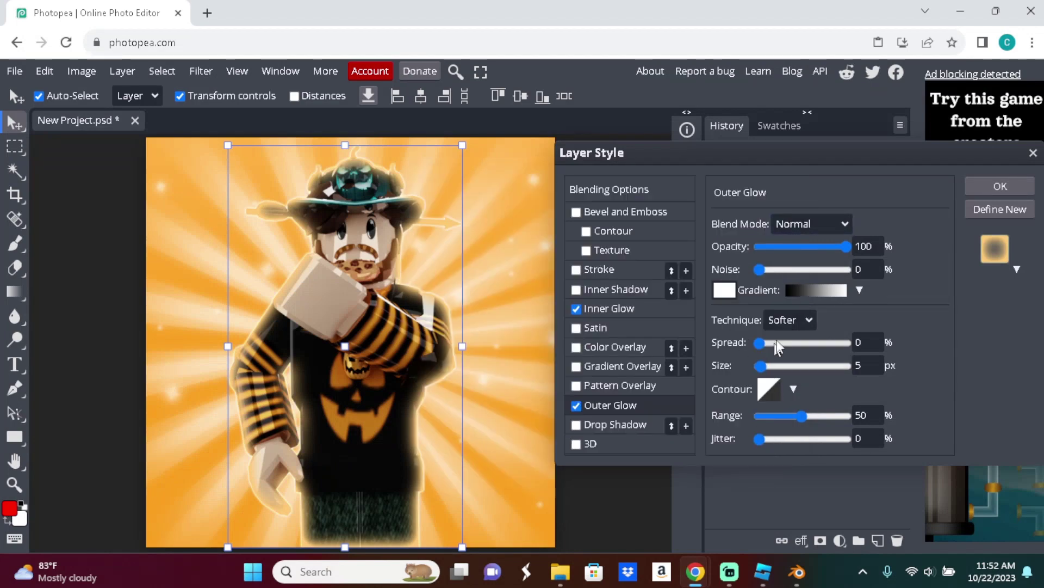
pyautogui.click(802, 319)
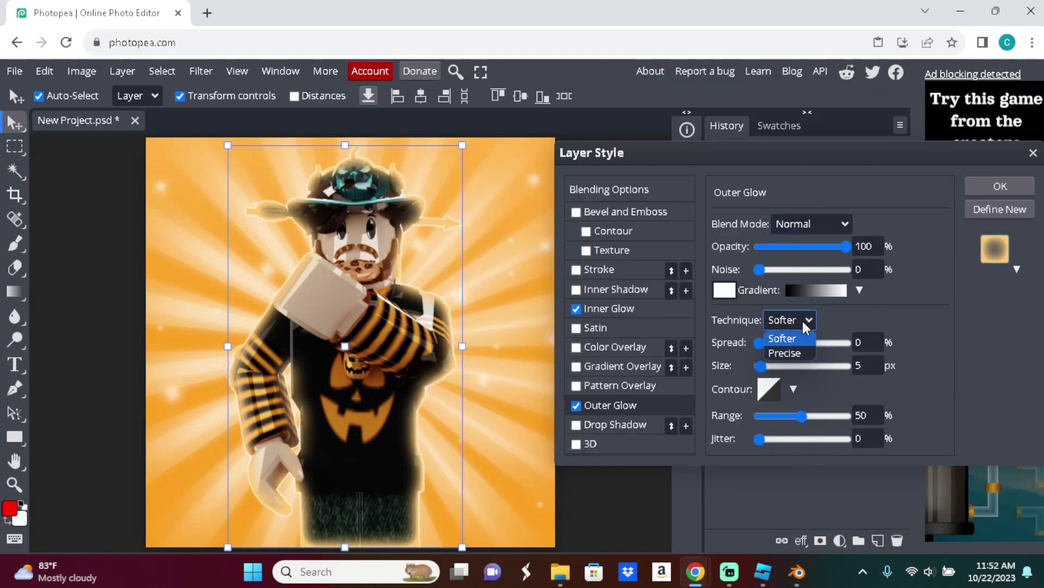
pyautogui.click(795, 347)
pyautogui.moveTo(766, 366); pyautogui.dragTo(799, 368)
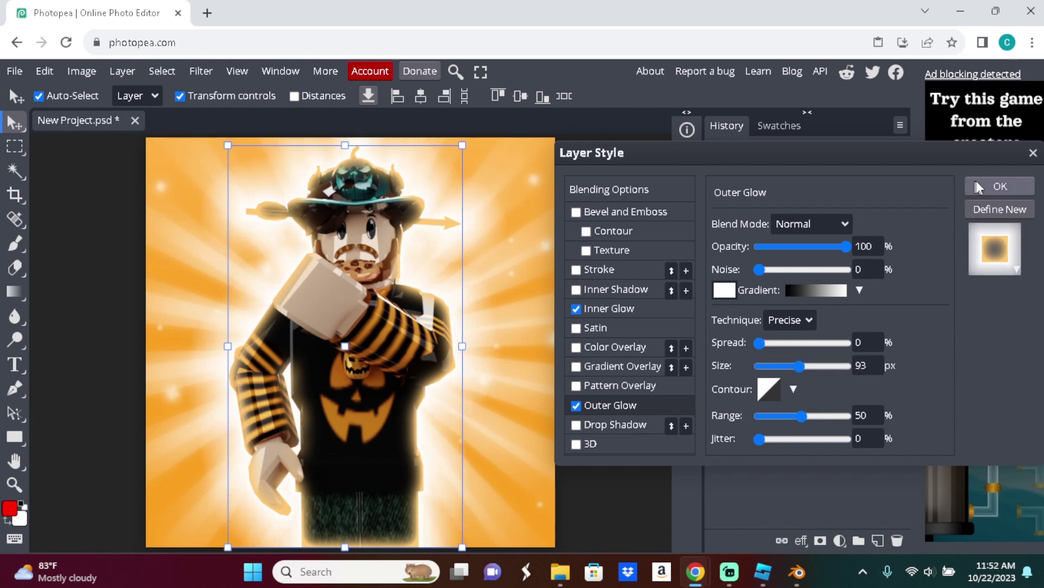
pyautogui.click(986, 191)
pyautogui.click(597, 351)
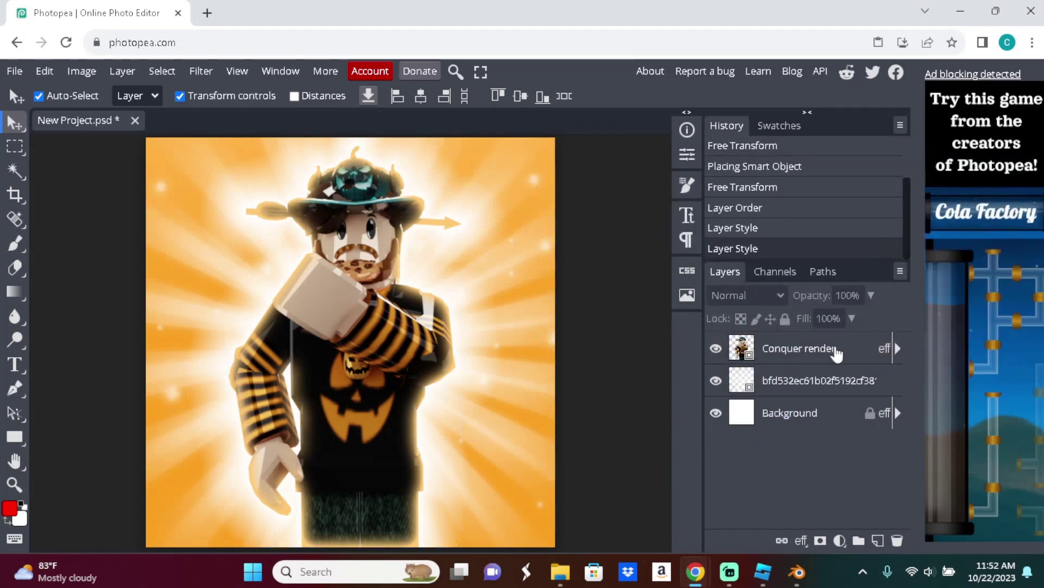
# - Add the lightning image above the sunburst, tilted and positioned on the left side
pyautogui.click(560, 570)
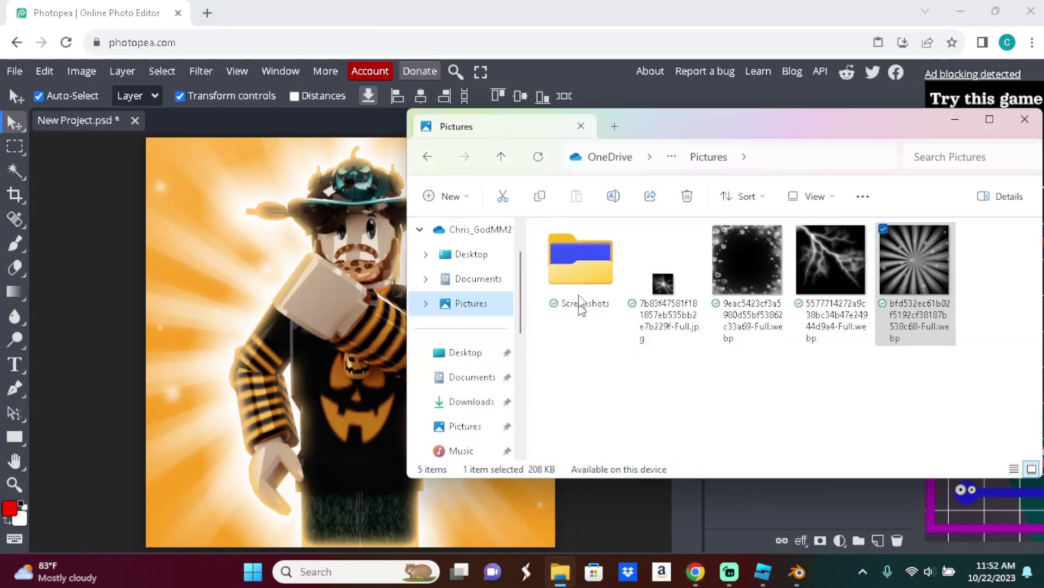
pyautogui.click(815, 273)
pyautogui.moveTo(813, 266); pyautogui.dragTo(301, 270)
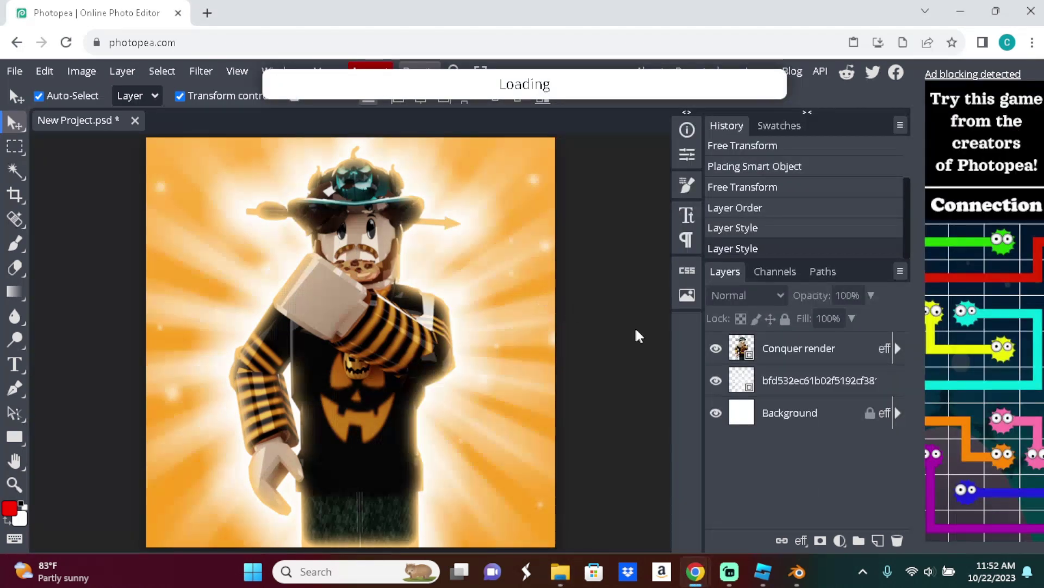
pyautogui.moveTo(819, 445); pyautogui.dragTo(811, 364)
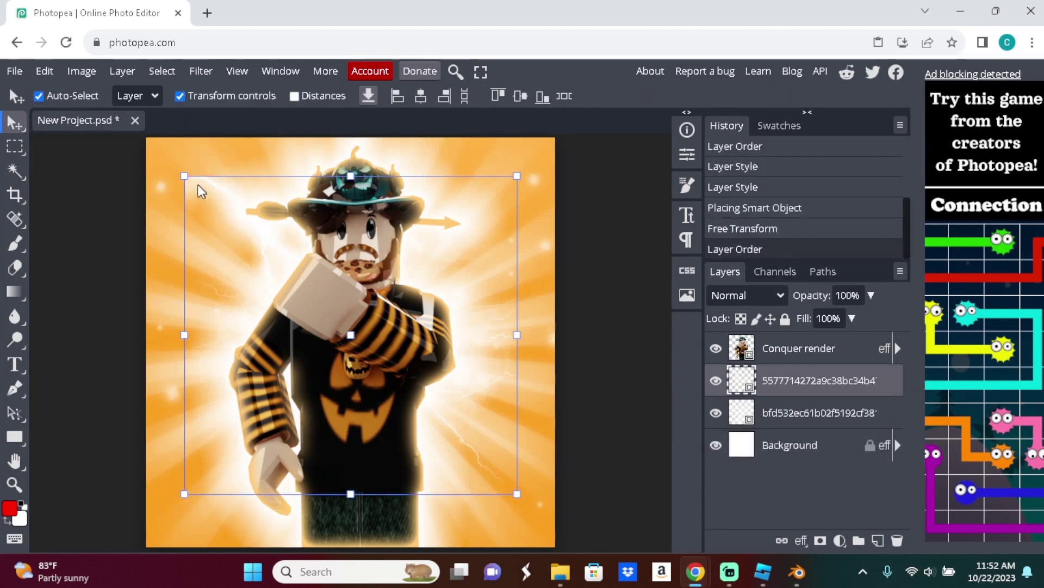
pyautogui.moveTo(198, 184); pyautogui.dragTo(143, 201)
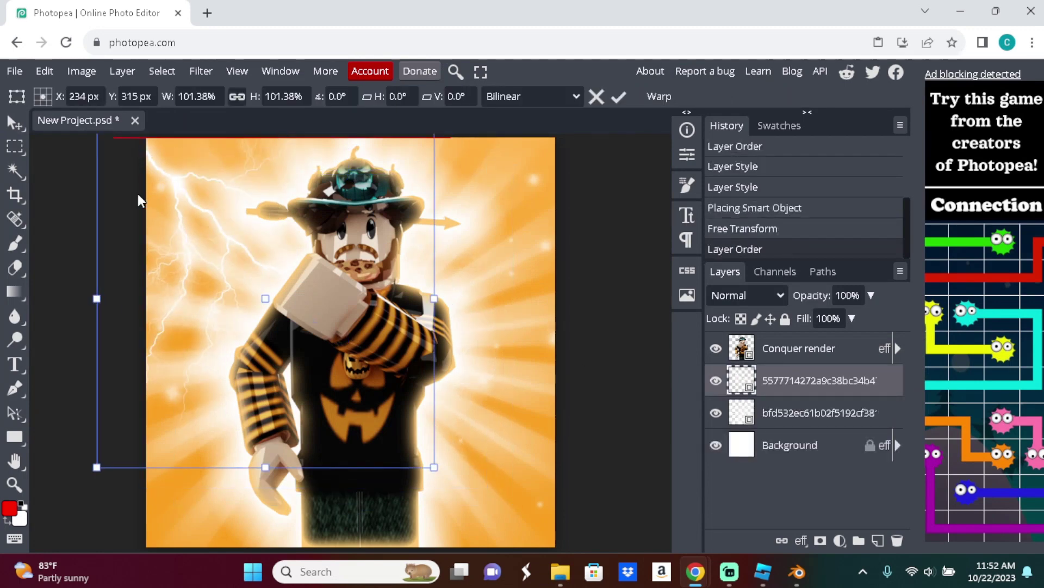
pyautogui.moveTo(220, 475); pyautogui.dragTo(163, 476)
pyautogui.moveTo(263, 270)
pyautogui.mouseDown()
pyautogui.moveTo(207, 315)
pyautogui.moveTo(270, 285)
pyautogui.mouseUp()
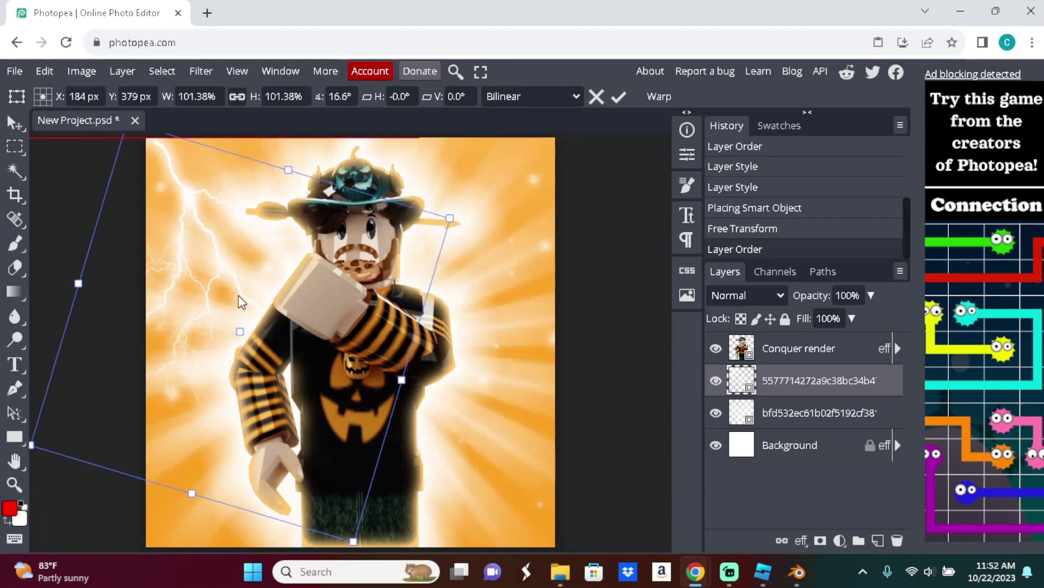
# - Duplicate the lightning layer, enlarge the copy to about 107% and move it right
pyautogui.rightClick(832, 384)
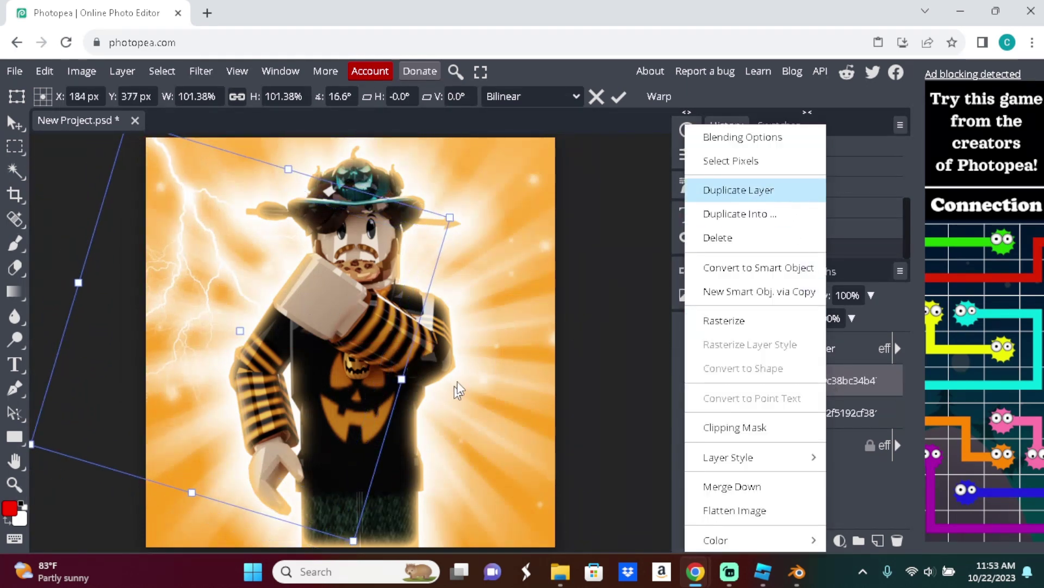
pyautogui.click(765, 190)
pyautogui.moveTo(418, 321); pyautogui.dragTo(451, 288)
pyautogui.moveTo(403, 239); pyautogui.dragTo(608, 324)
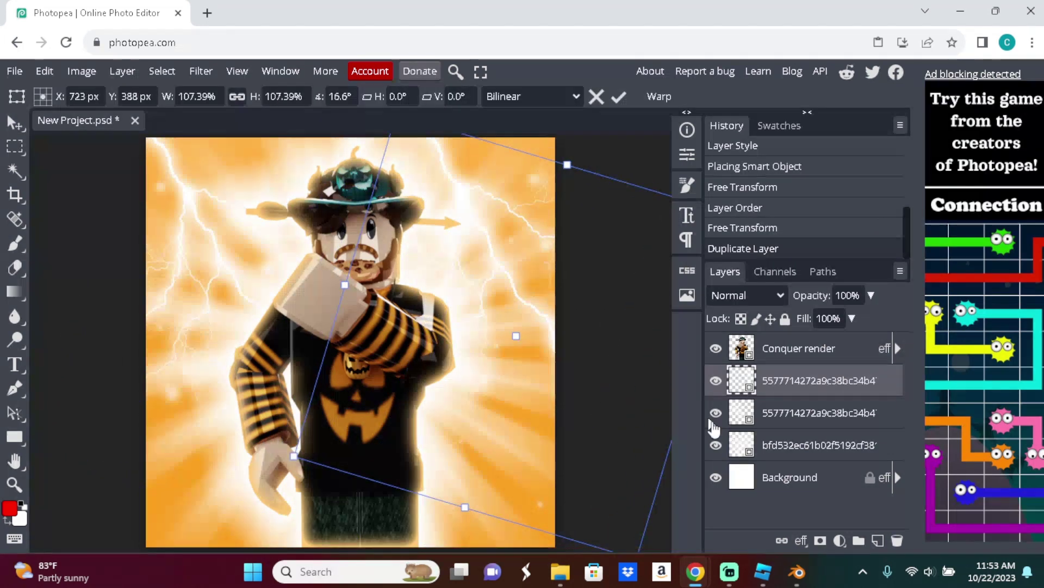
pyautogui.click(560, 571)
# - Add the hearts image and scale it to cover the whole canvas
pyautogui.moveTo(736, 271); pyautogui.dragTo(337, 253)
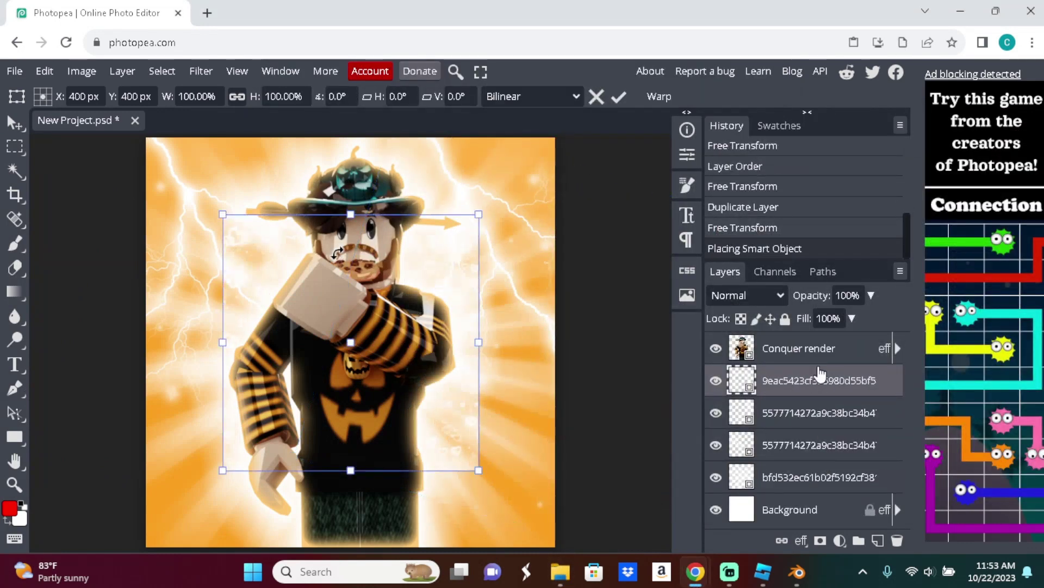
pyautogui.moveTo(222, 215); pyautogui.dragTo(115, 163)
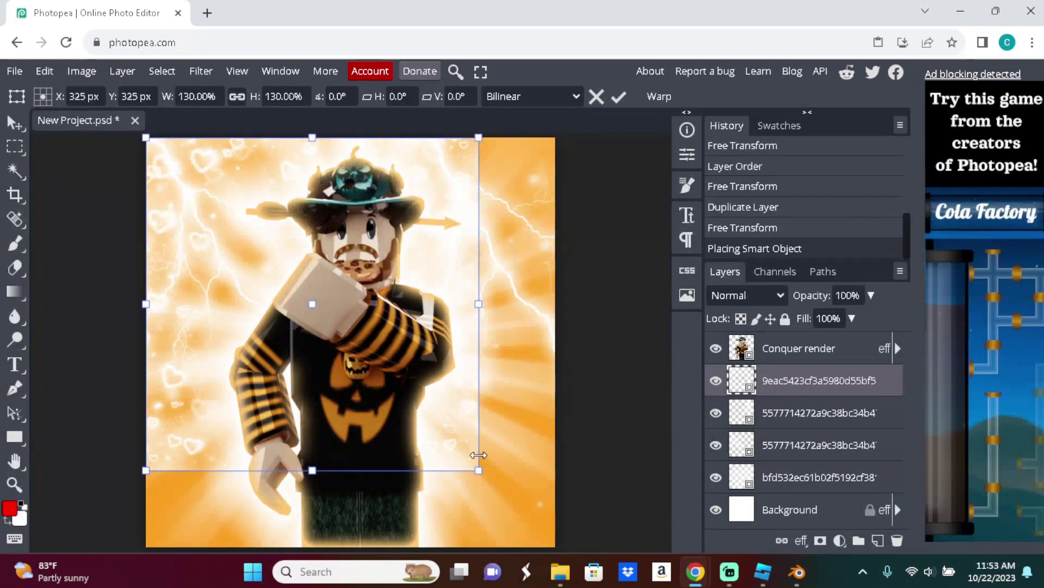
pyautogui.moveTo(479, 469); pyautogui.dragTo(570, 534)
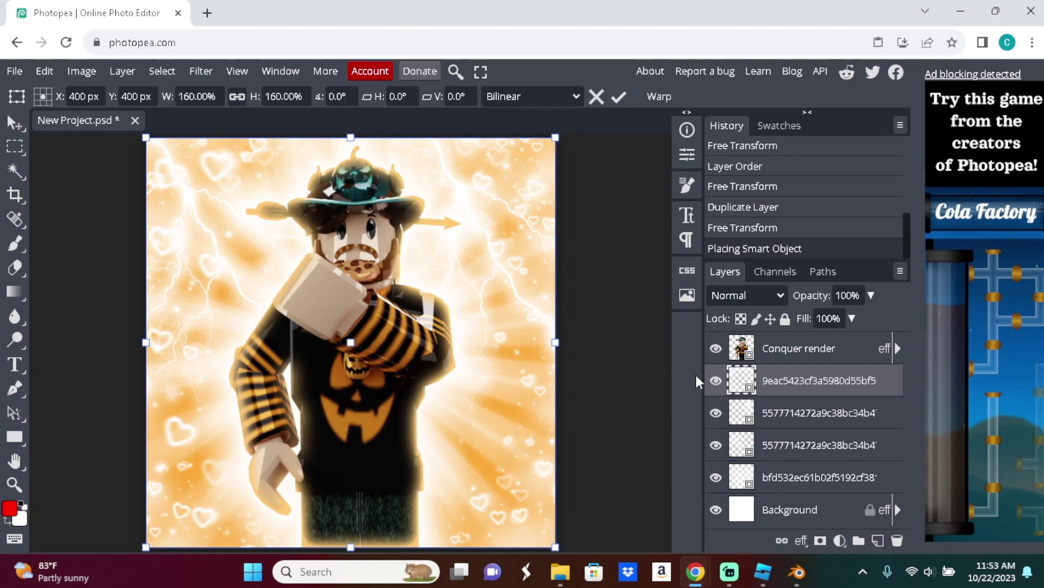
# - Reduce the avatar's outer glow size to 52 px in Blending Options
pyautogui.rightClick(788, 343)
pyautogui.click(742, 137)
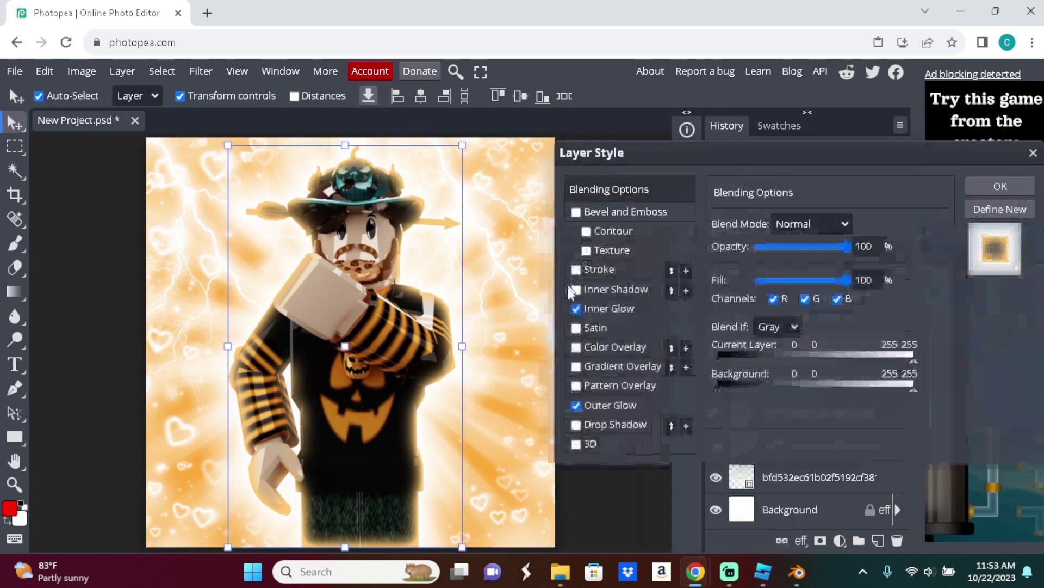
pyautogui.click(628, 402)
pyautogui.moveTo(806, 363); pyautogui.dragTo(779, 368)
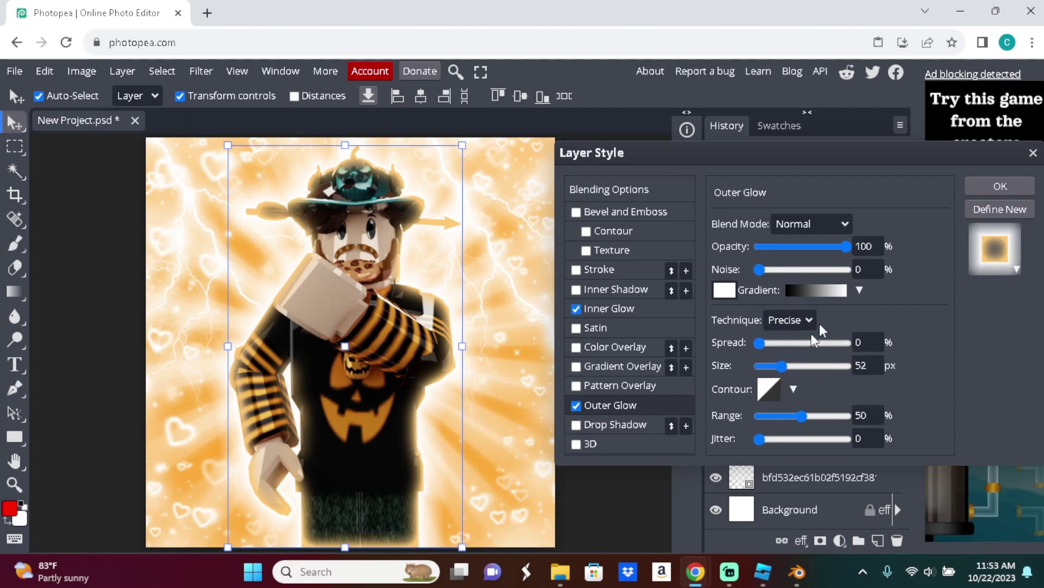
pyautogui.click(994, 188)
pyautogui.click(630, 308)
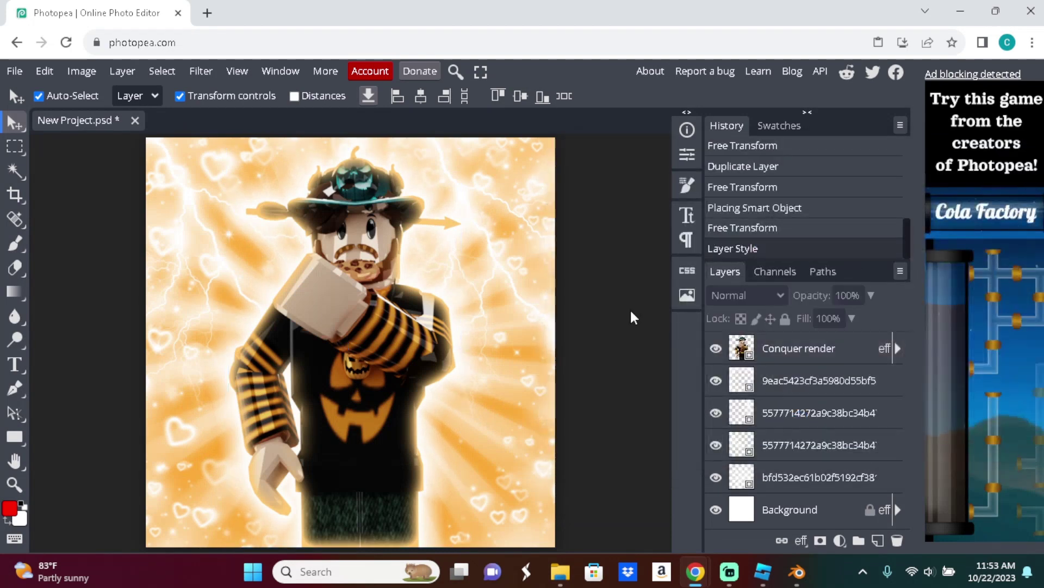
pyautogui.click(560, 571)
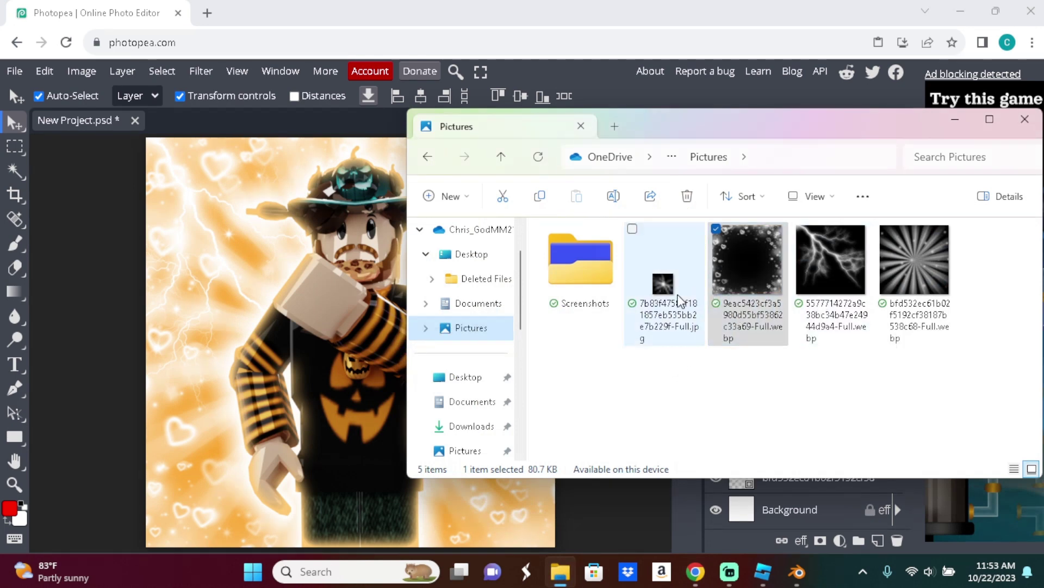
# - Bring the 7b83 flare image into the project, move its layer to the top, and scale it up
pyautogui.click(679, 298)
pyautogui.moveTo(679, 298); pyautogui.dragTo(269, 302)
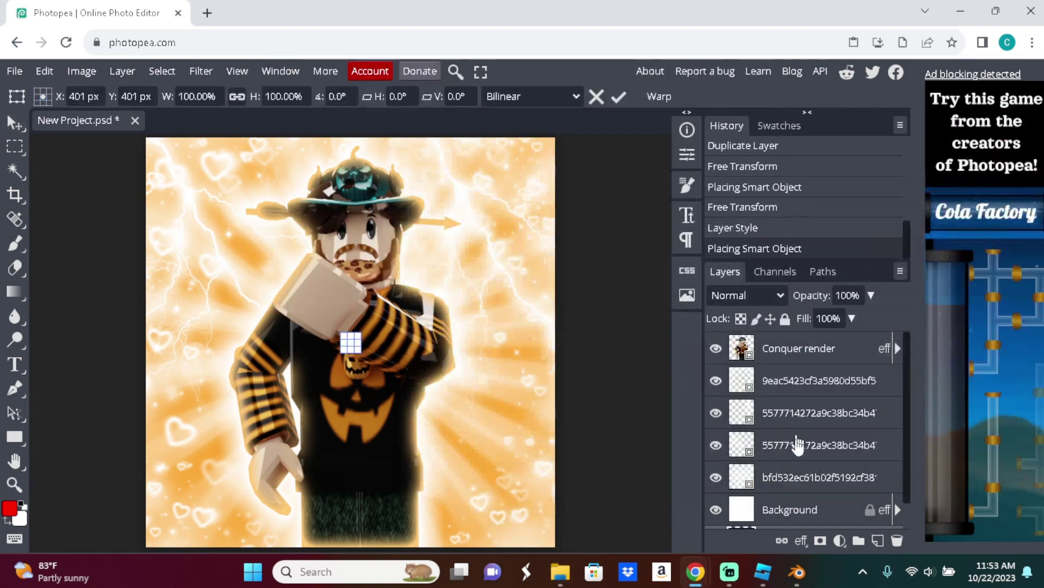
pyautogui.scroll(-1, 799, 435)
pyautogui.moveTo(783, 517); pyautogui.dragTo(804, 362)
pyautogui.scroll(1, 794, 414)
pyautogui.moveTo(784, 430); pyautogui.dragTo(786, 333)
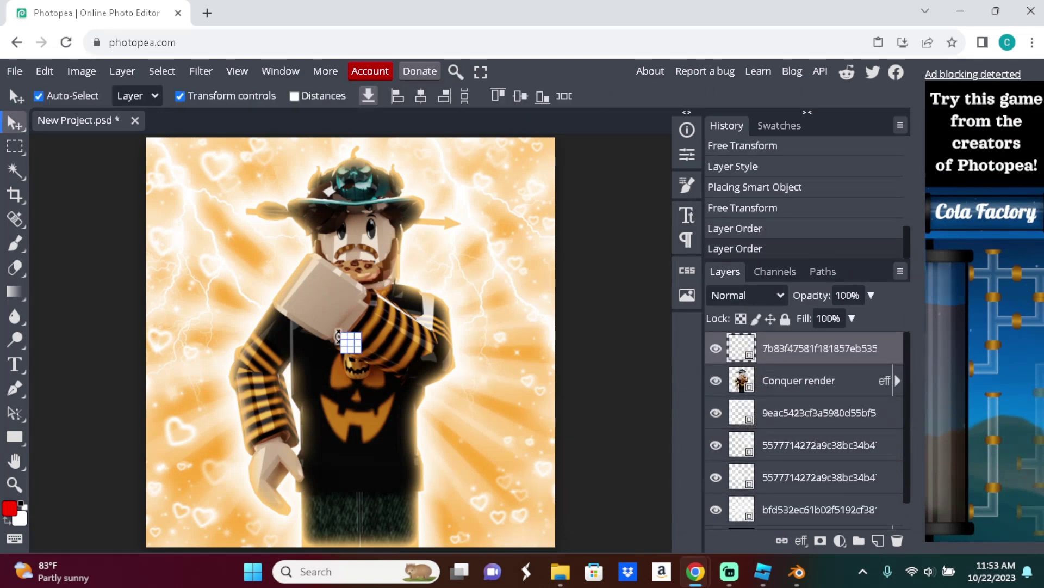
pyautogui.moveTo(346, 336); pyautogui.dragTo(173, 168)
# - Set the flare layer to Overlay and stretch it across the whole canvas, committing the transform
pyautogui.click(746, 295)
pyautogui.click(729, 218)
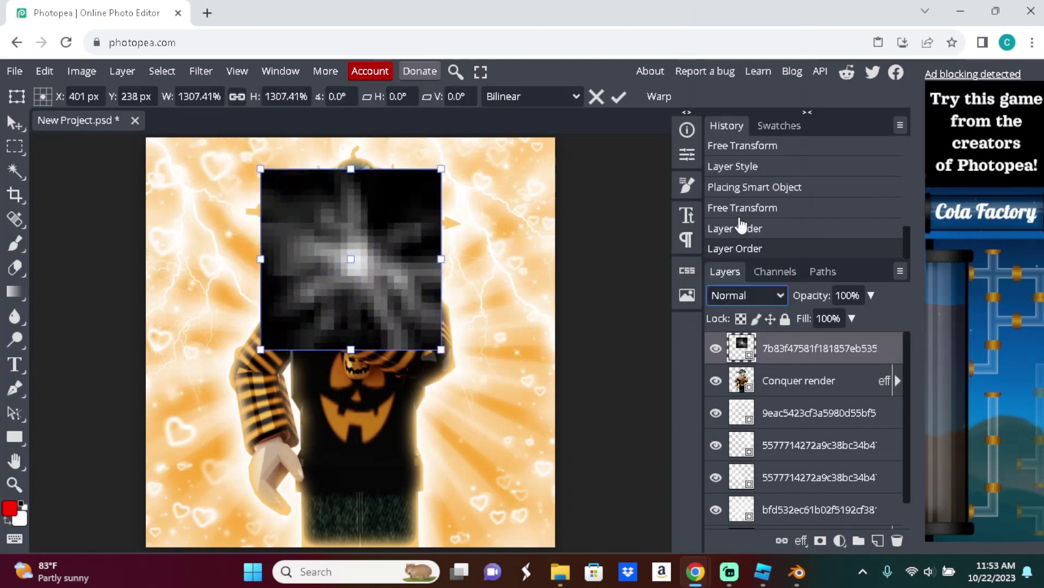
pyautogui.moveTo(258, 171); pyautogui.dragTo(218, 126)
pyautogui.moveTo(351, 255); pyautogui.dragTo(279, 265)
pyautogui.moveTo(370, 359); pyautogui.dragTo(613, 482)
pyautogui.moveTo(525, 440); pyautogui.dragTo(510, 513)
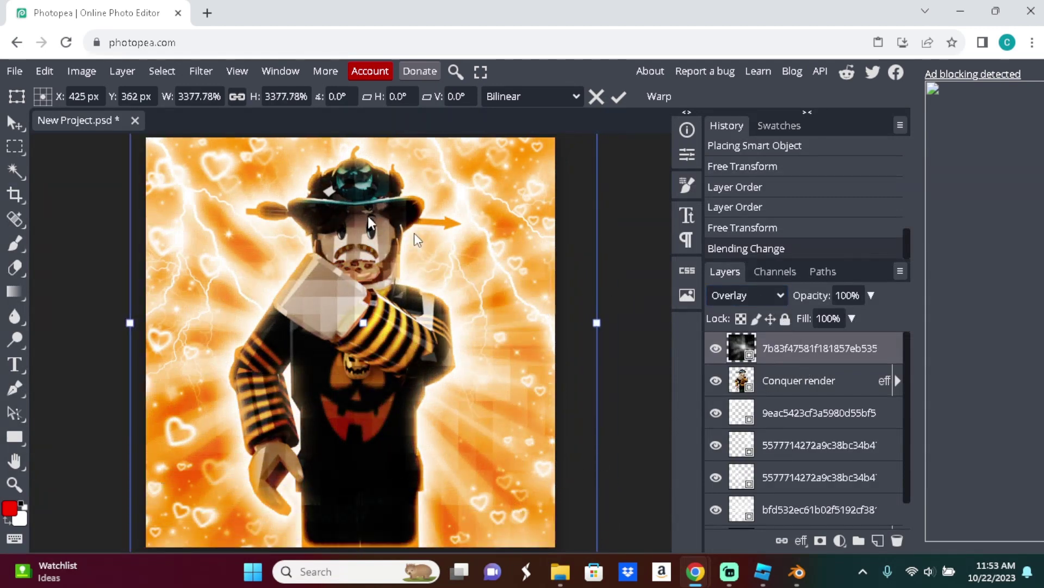
pyautogui.click(14, 123)
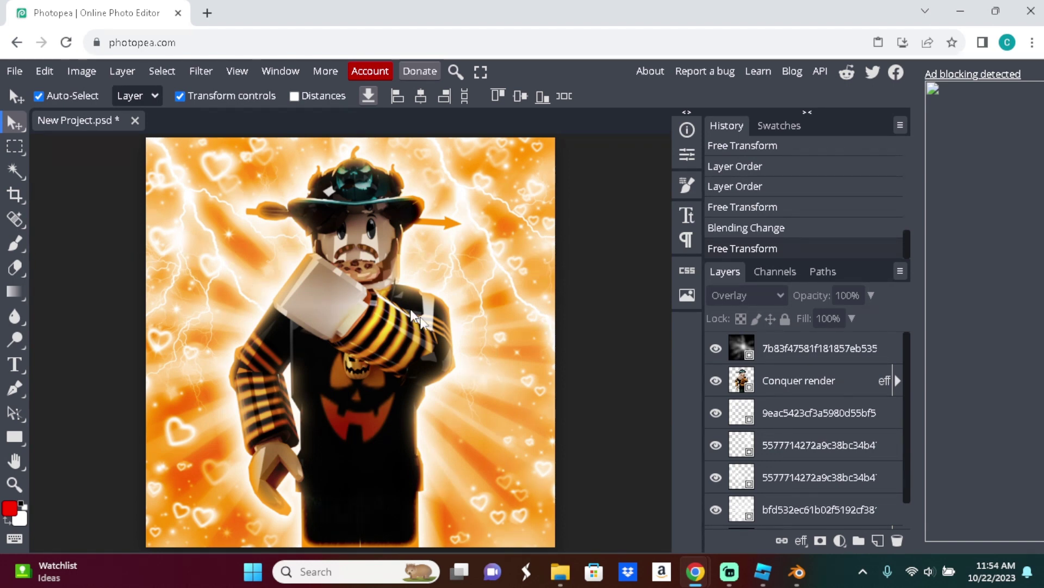
# - Export the artwork as PNG, saving New Project (10).png, and close the AdBlocker notice
pyautogui.click(13, 70)
pyautogui.moveTo(59, 300)
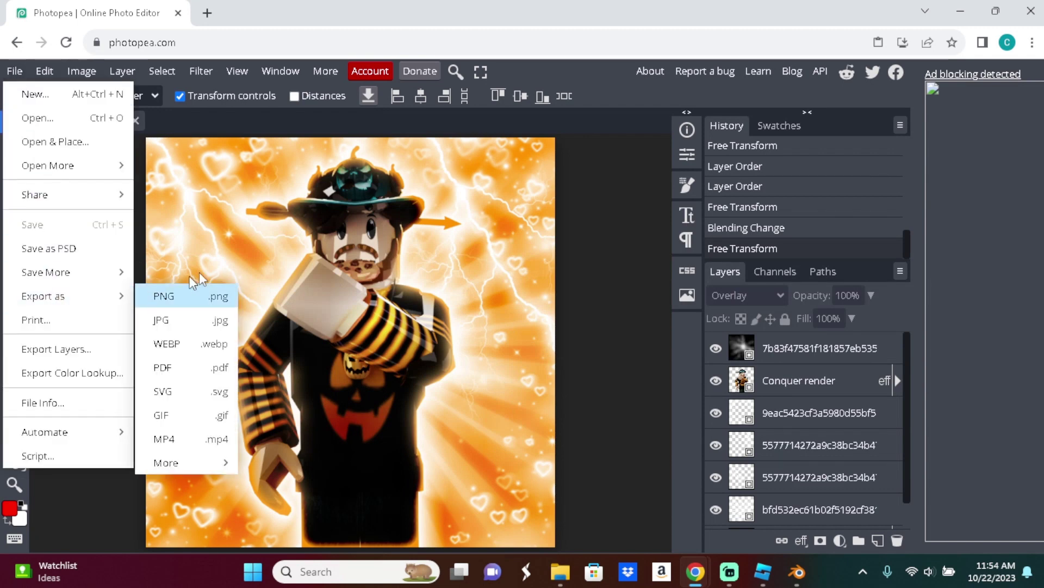
pyautogui.press('Return')
pyautogui.click(598, 280)
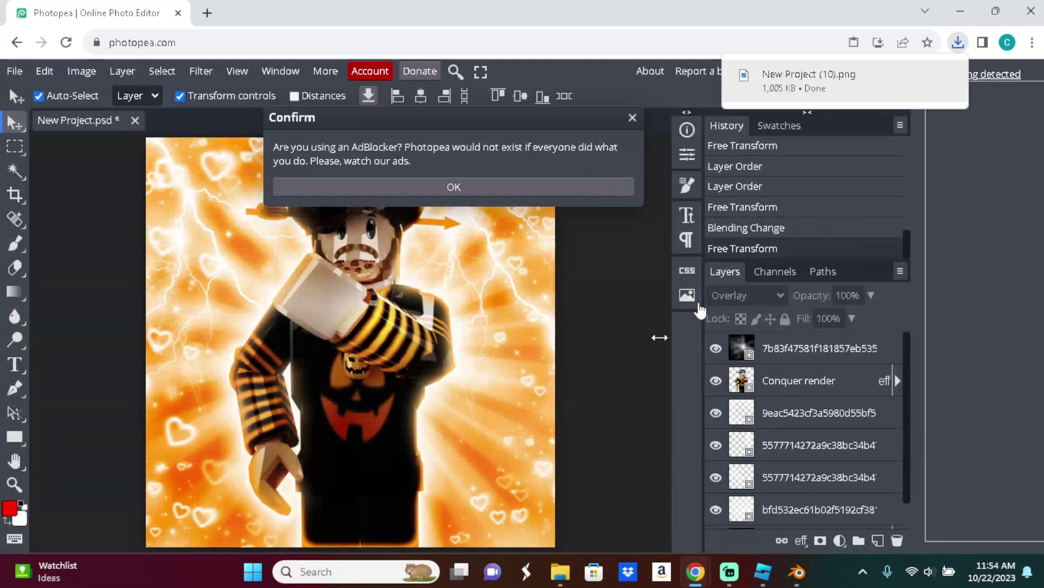
pyautogui.click(633, 117)
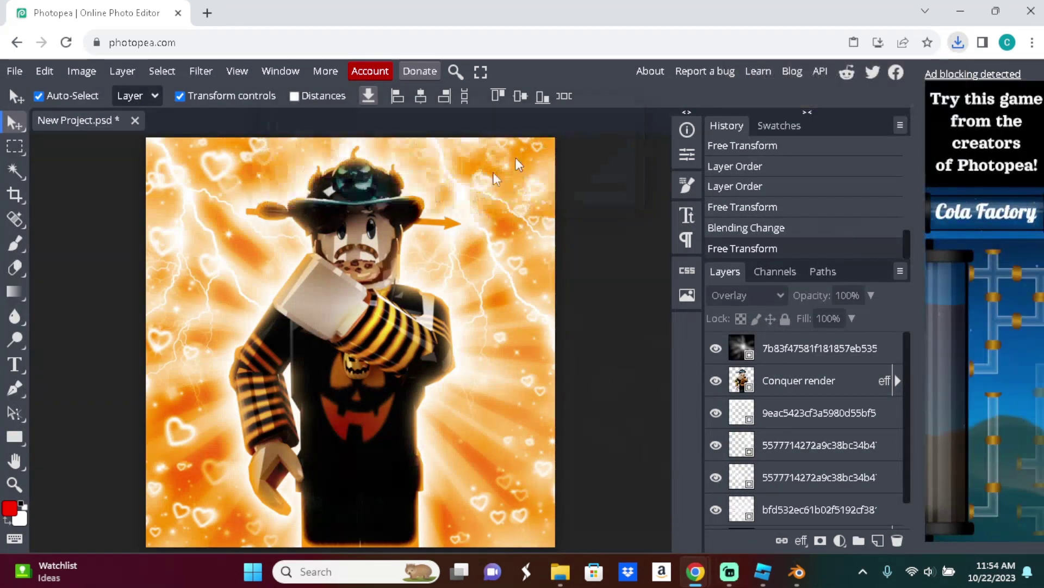